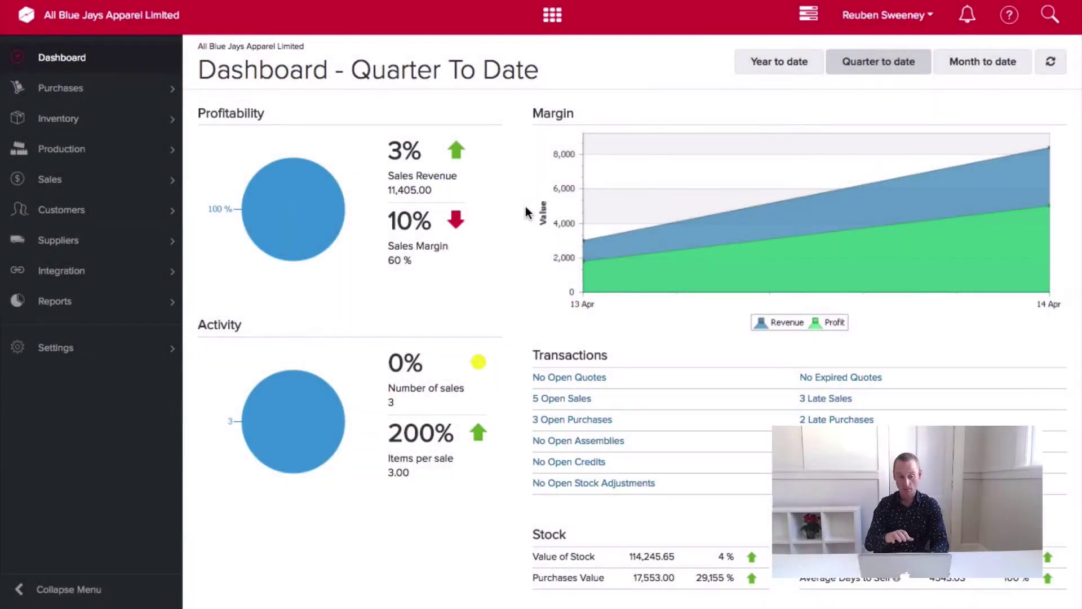
Step: Expand Inventory and then its Transactions sub-menu in the left sidebar
{"action": "left_click", "coordinate": [66, 119]}
{"action": "left_click", "coordinate": [87, 146]}
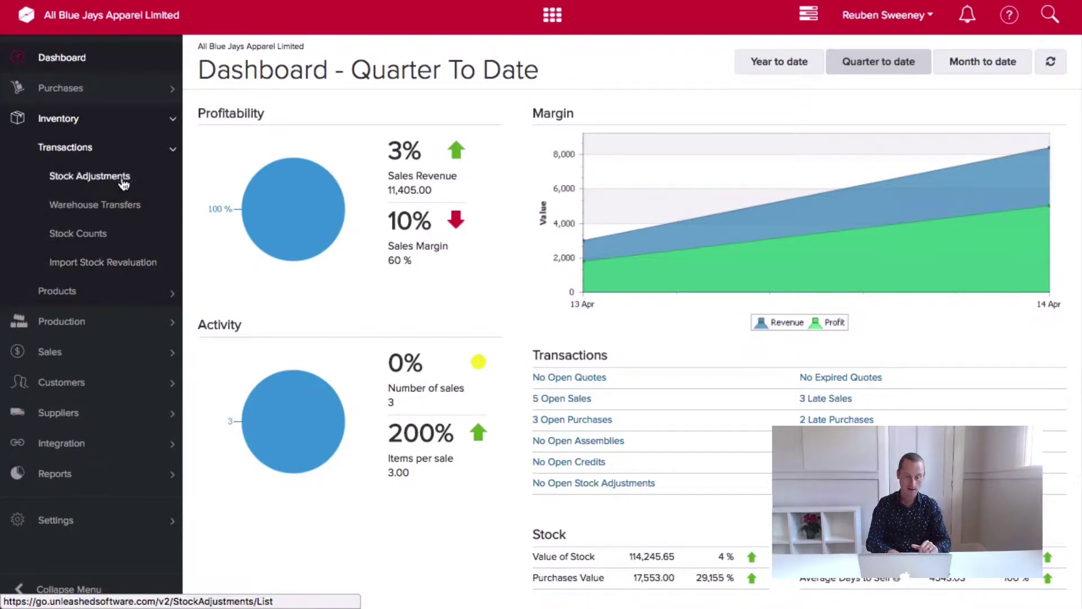
Step: Open the Stock Adjustments list and leave its Status filter on Parked
{"action": "left_click", "coordinate": [91, 178]}
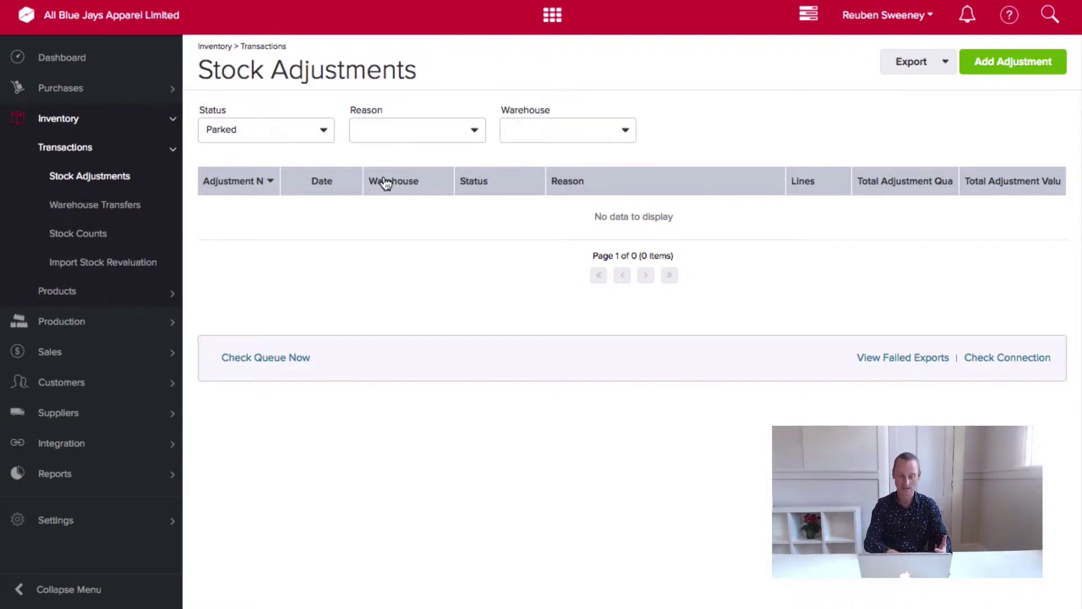
{"action": "left_click", "coordinate": [286, 125]}
{"action": "left_click", "coordinate": [346, 108]}
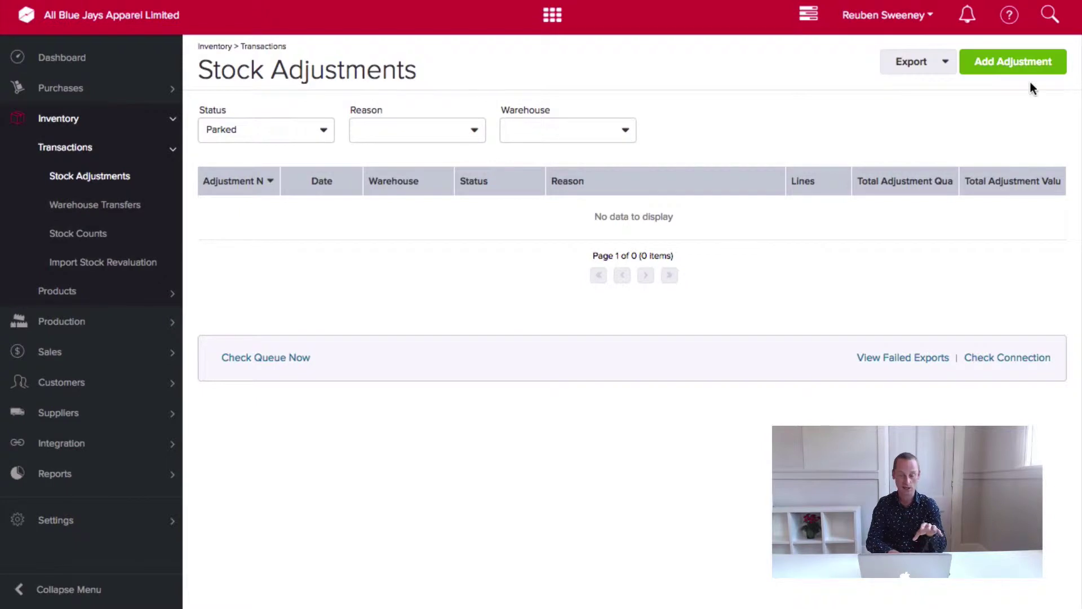
Step: Start a new stock adjustment with Add Adjustment, leaving the product entry empty
{"action": "left_click", "coordinate": [1000, 76]}
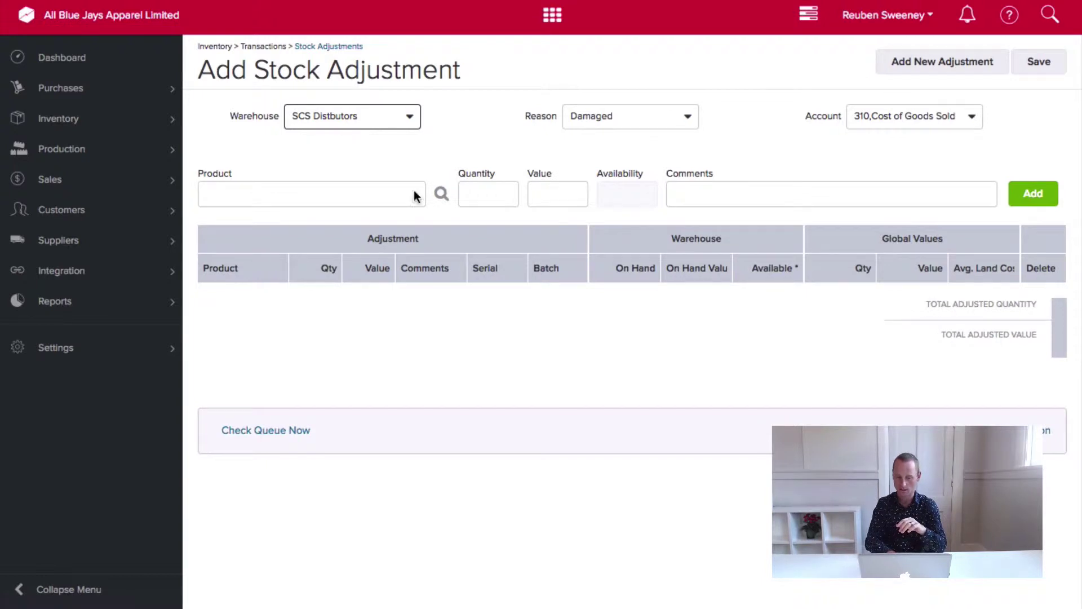
{"action": "left_click", "coordinate": [360, 191]}
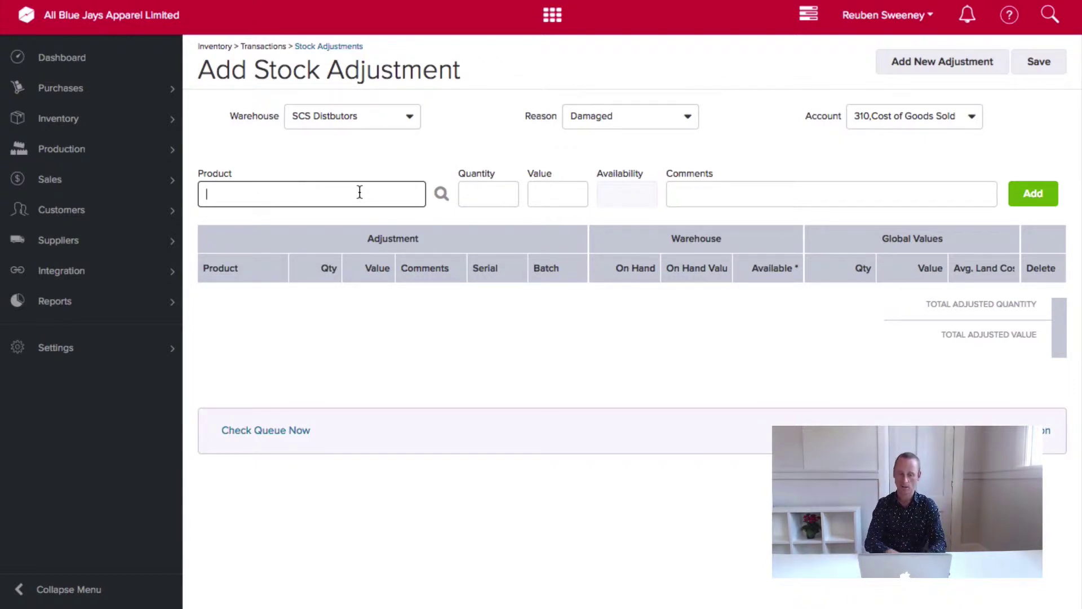
{"action": "left_click", "coordinate": [296, 161]}
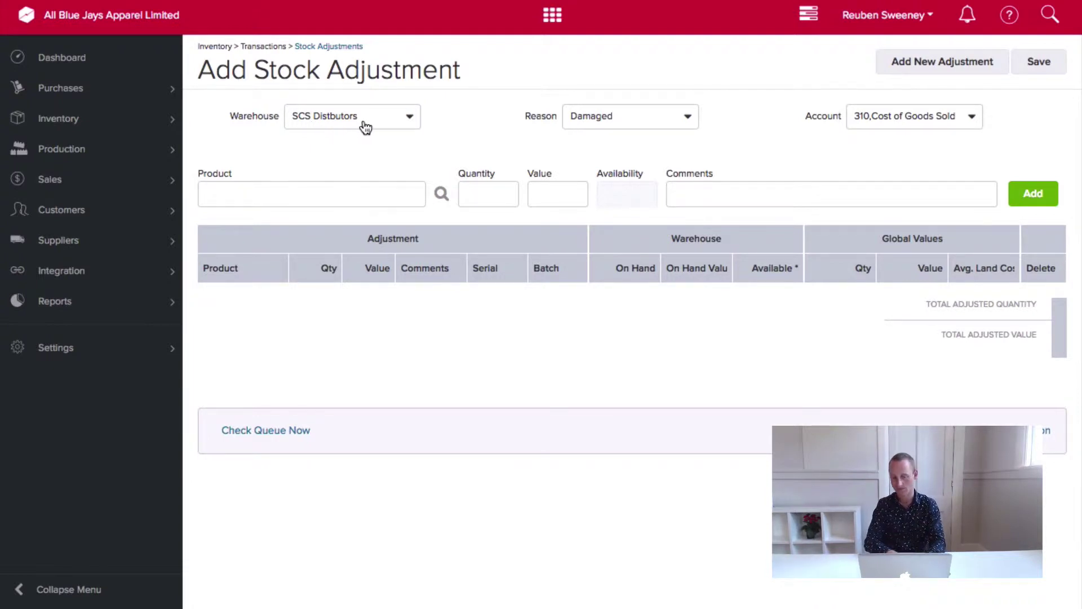
Step: Choose MAIN as the new stock adjustment's warehouse
{"action": "left_click", "coordinate": [324, 119]}
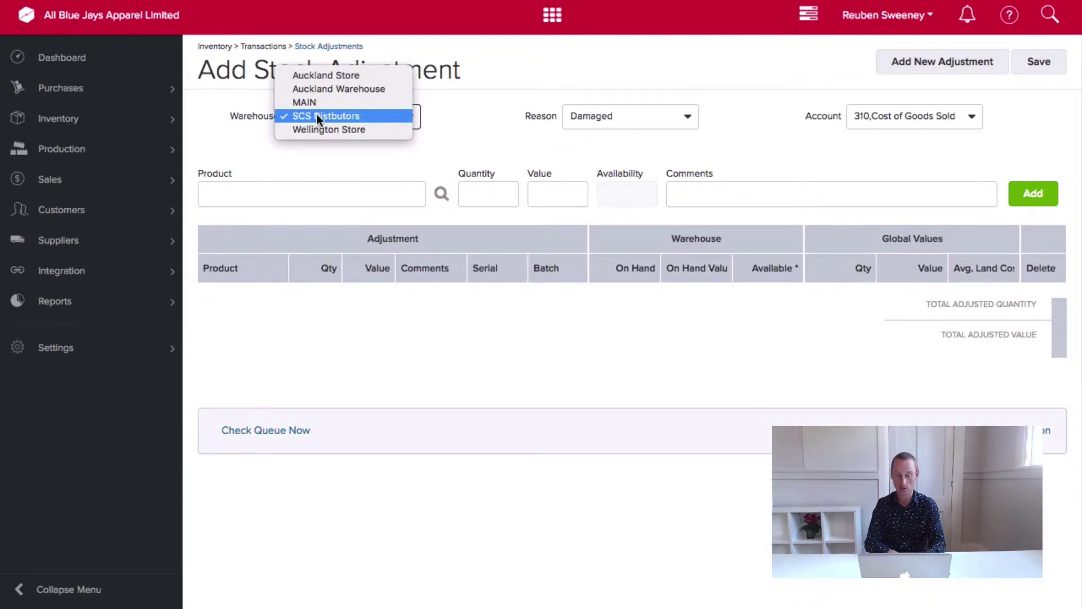
{"action": "left_click", "coordinate": [302, 102]}
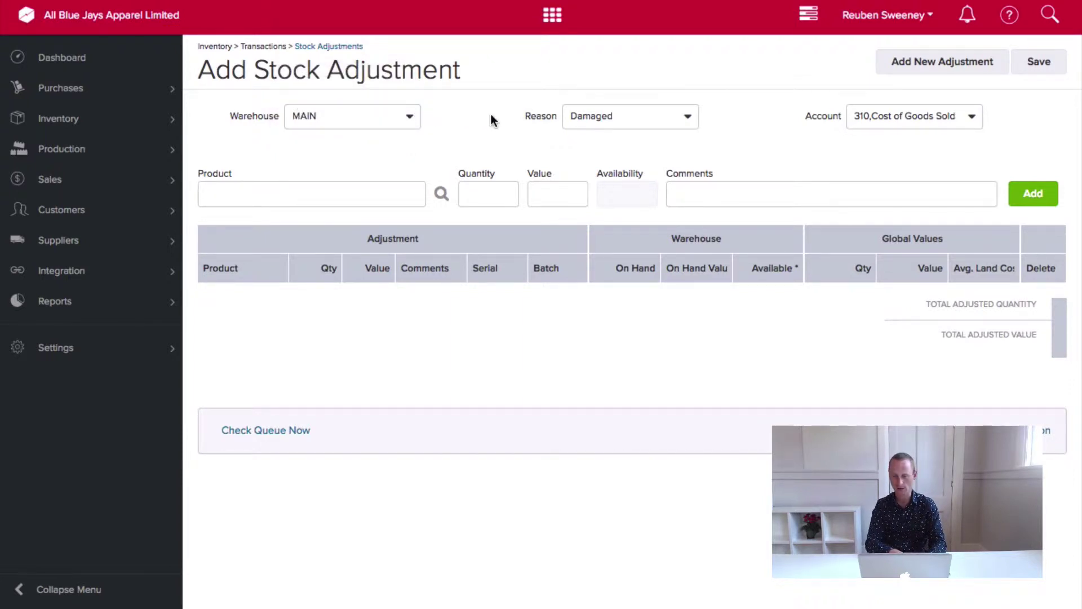
{"action": "left_click", "coordinate": [618, 119]}
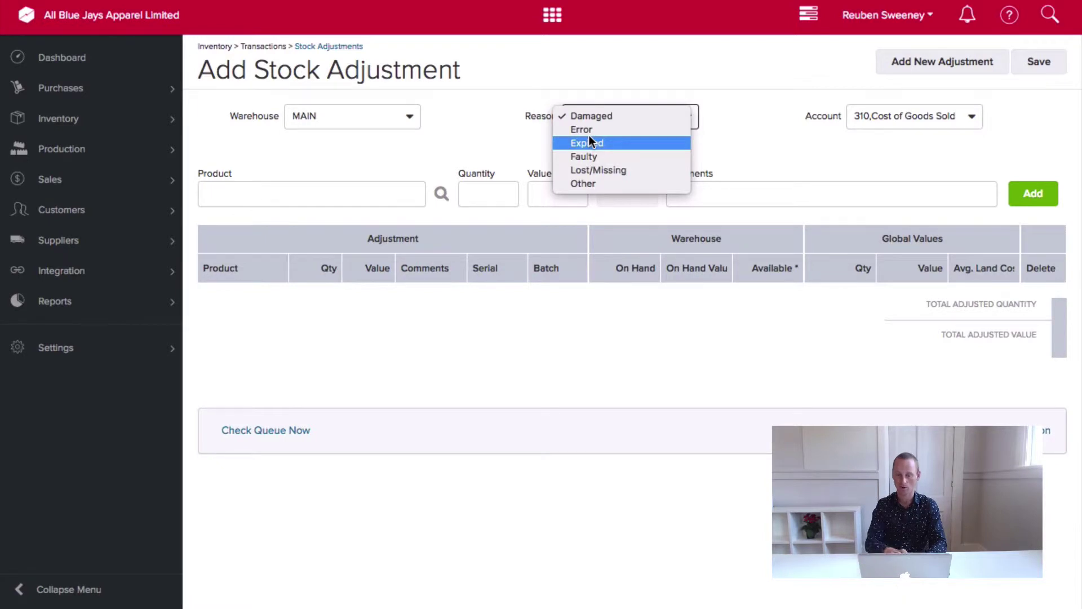
{"action": "left_click", "coordinate": [610, 116]}
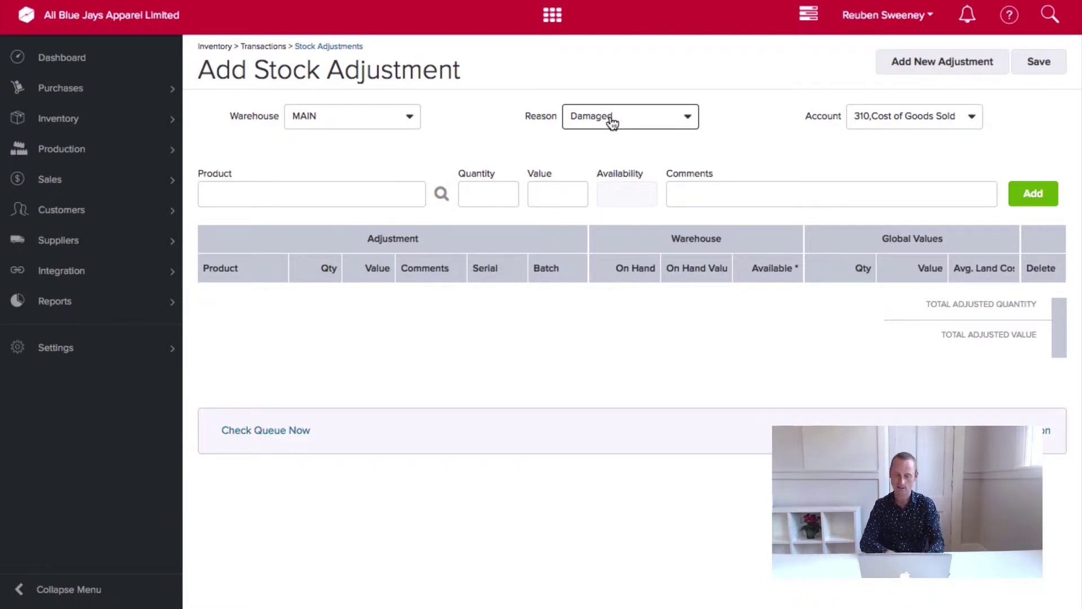
{"action": "left_click", "coordinate": [727, 136]}
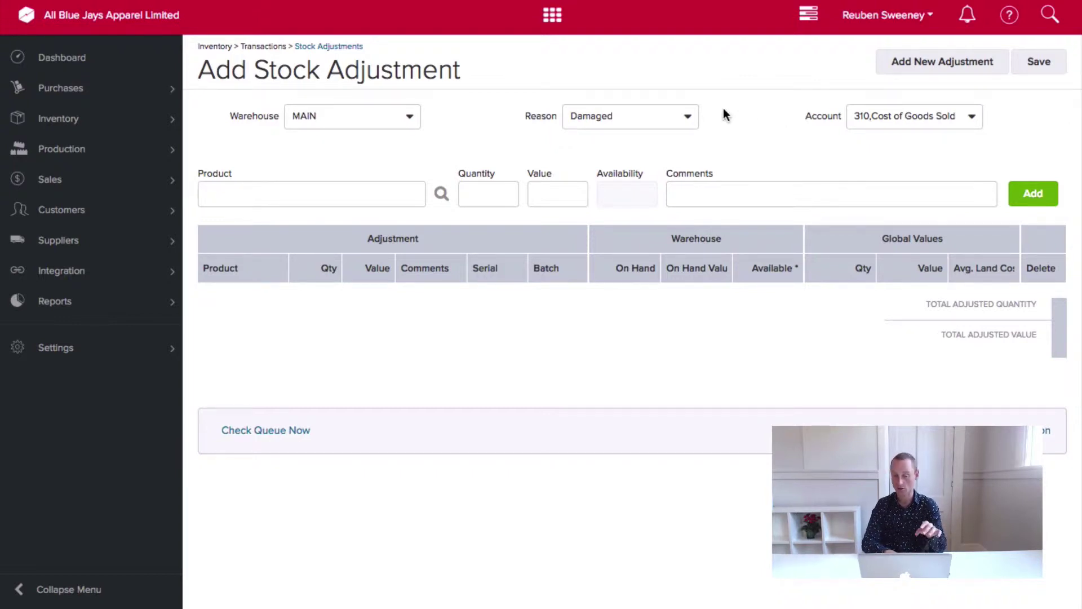
{"action": "left_click", "coordinate": [617, 121]}
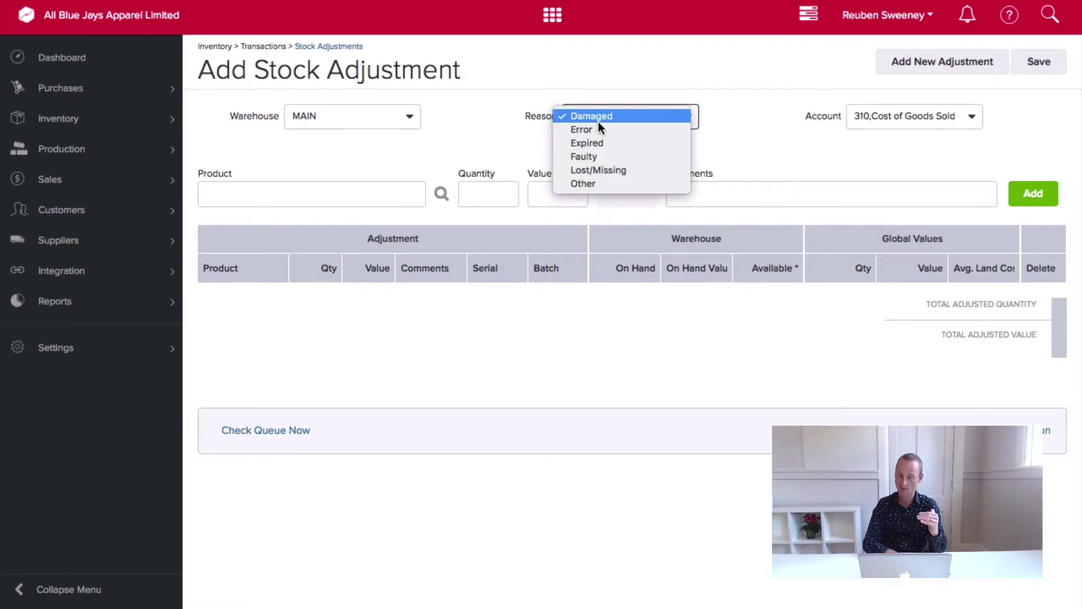
{"action": "left_click", "coordinate": [883, 117]}
{"action": "left_click", "coordinate": [886, 120]}
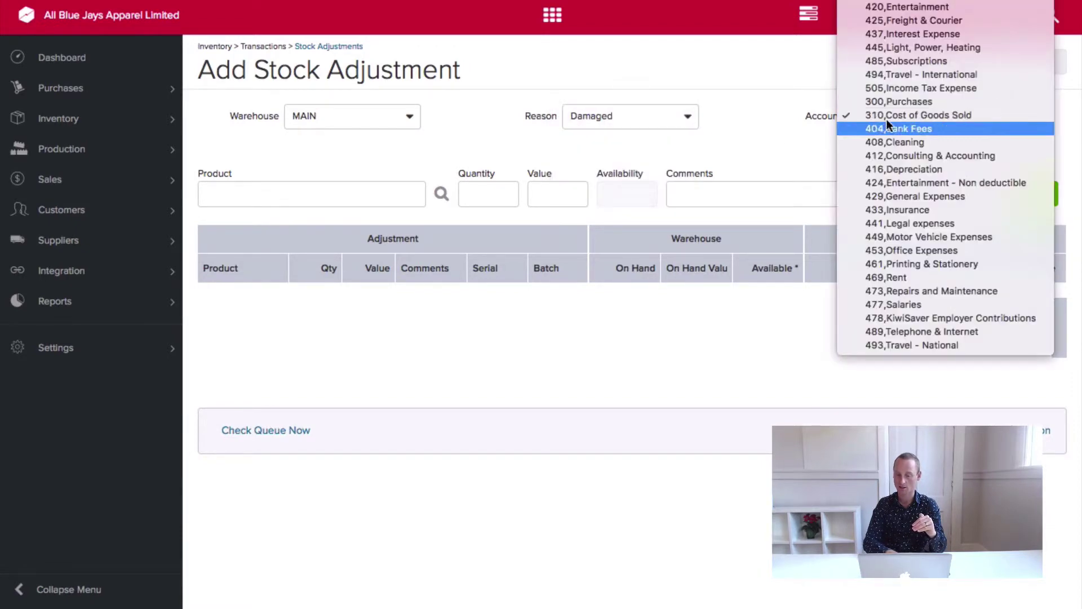
{"action": "left_click", "coordinate": [796, 113]}
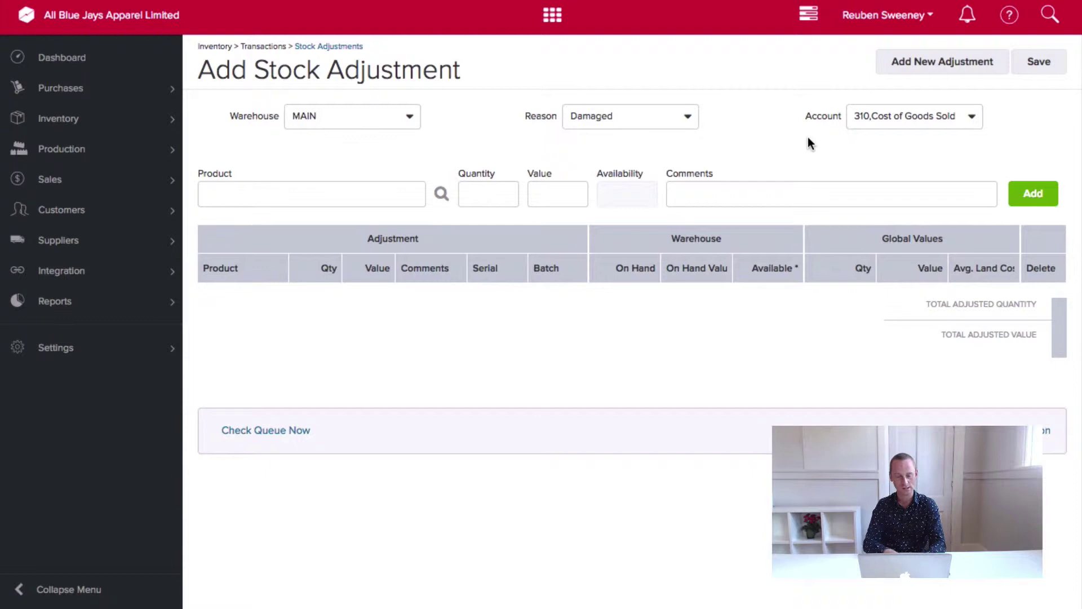
Step: Pick the Medium Men's Cool Base Replica Home Jersey as the line's product and enter a quantity
{"action": "left_click", "coordinate": [359, 184]}
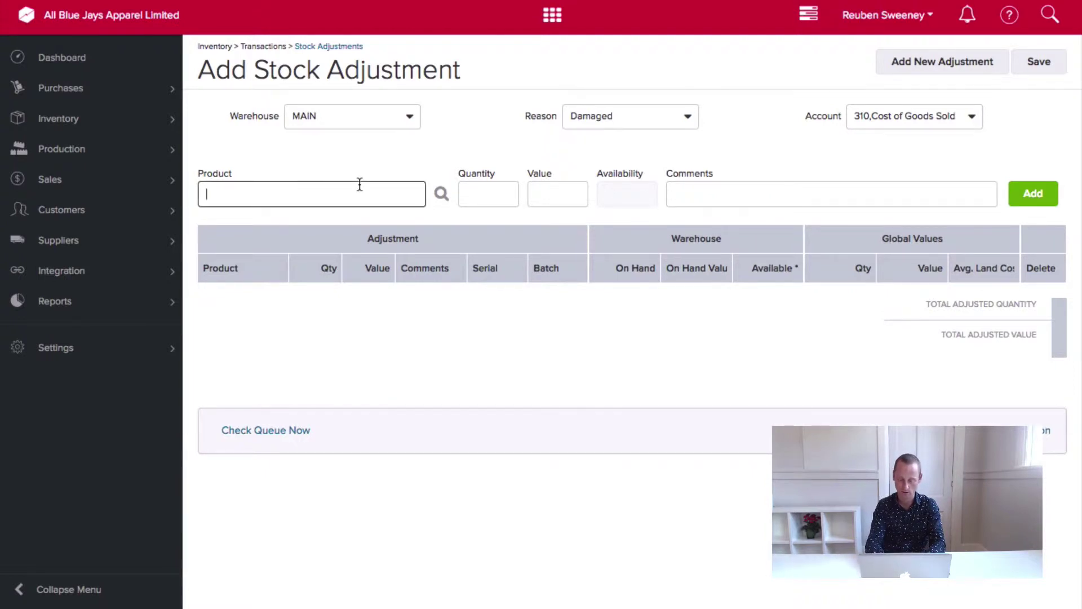
{"action": "type", "text": "medium"}
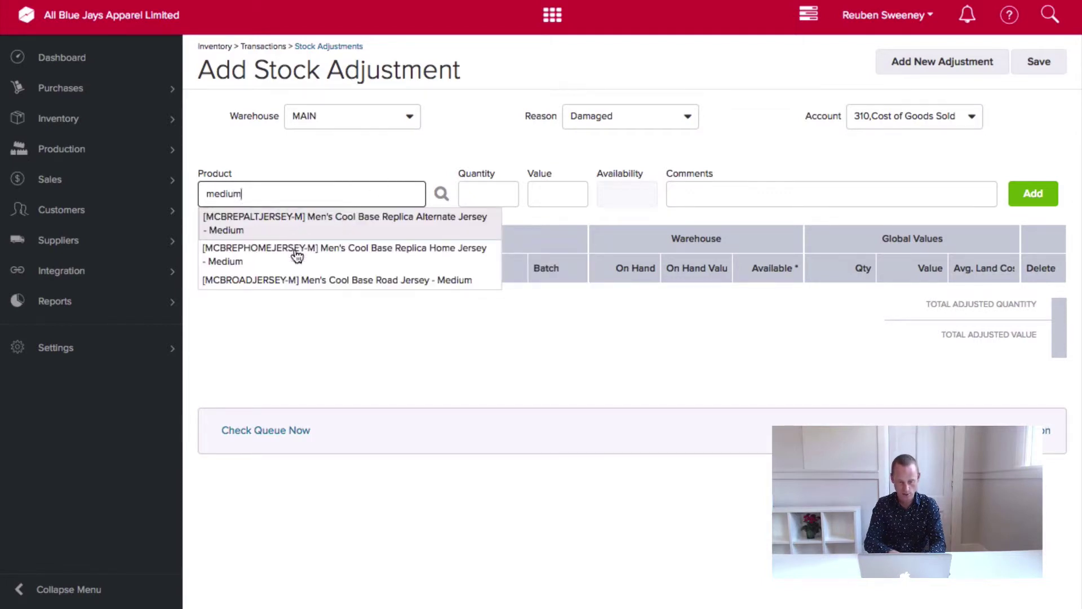
{"action": "left_click", "coordinate": [291, 255]}
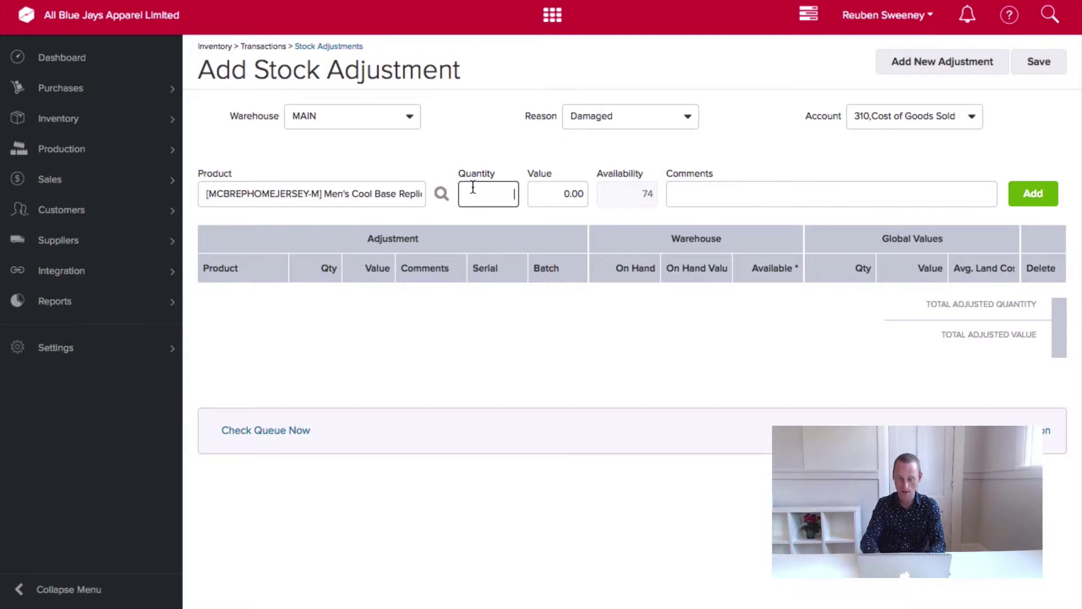
{"action": "type", "text": "-2"}
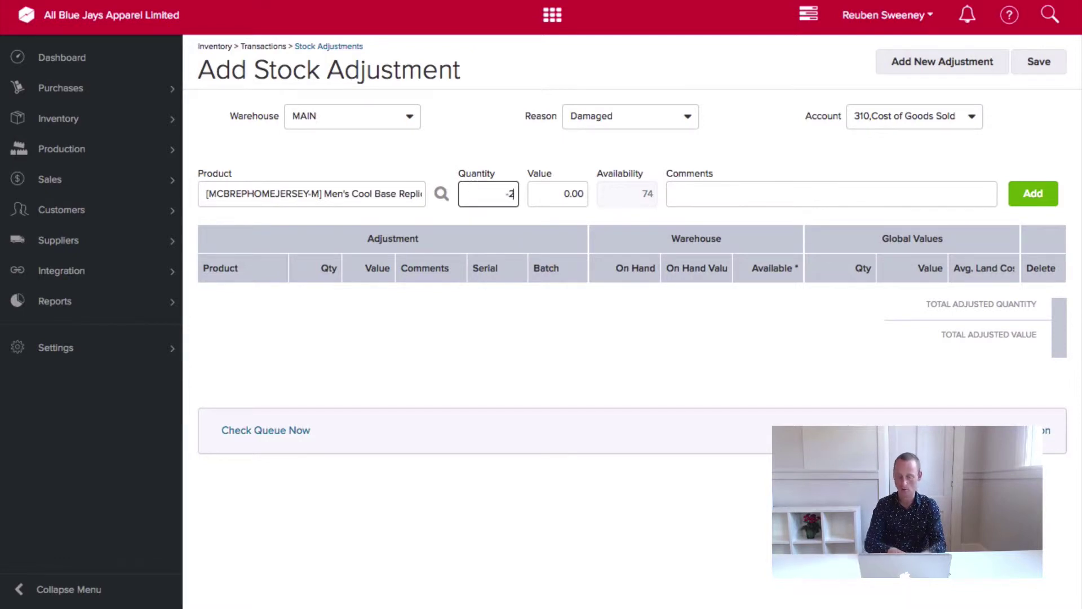
{"action": "left_click", "coordinate": [520, 151]}
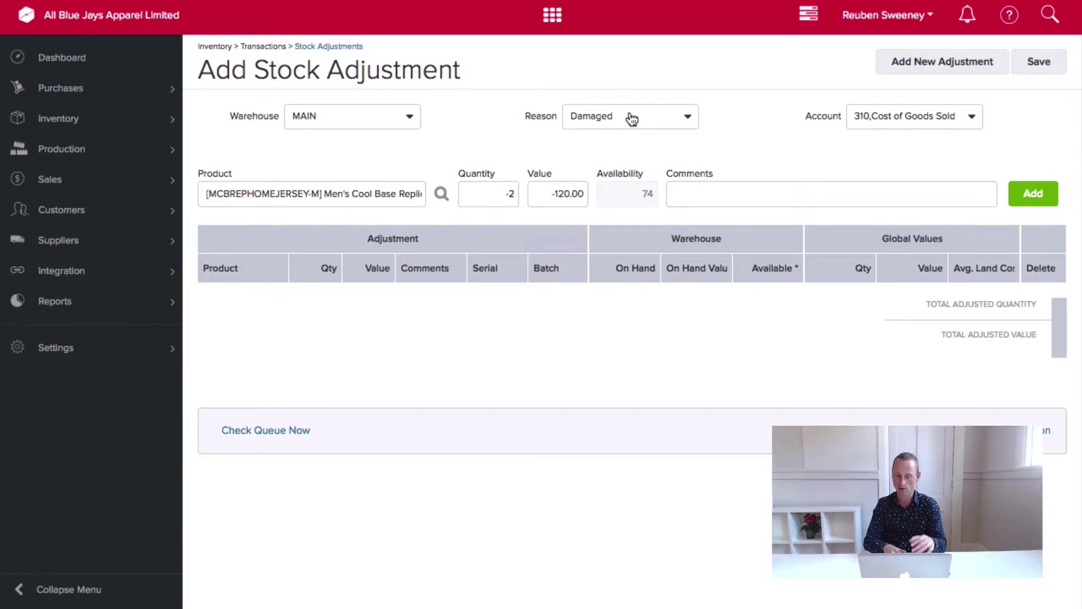
{"action": "left_click", "coordinate": [479, 189]}
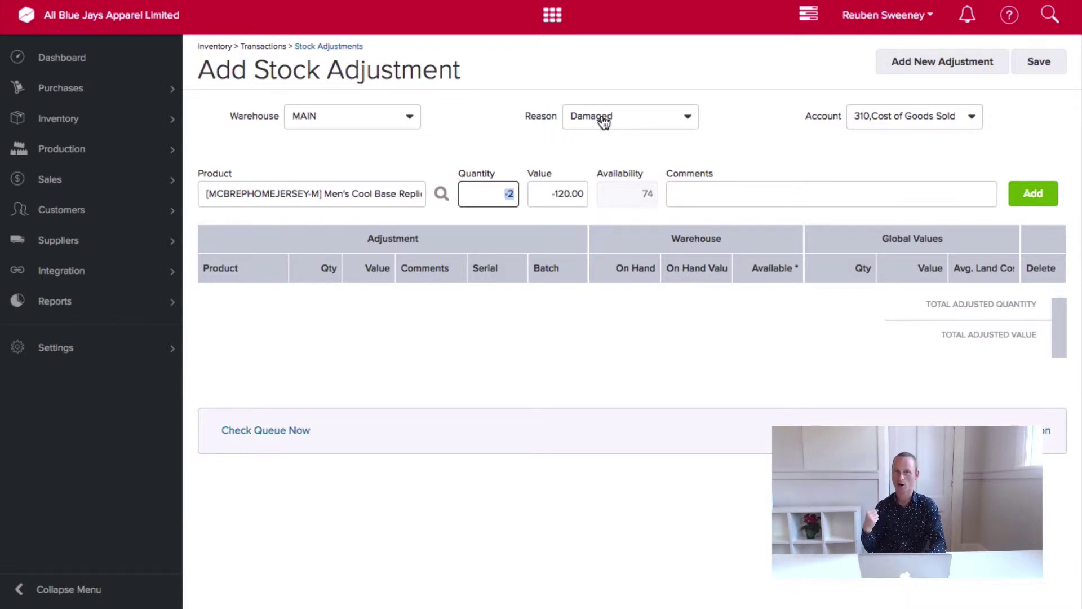
{"action": "type", "text": "2"}
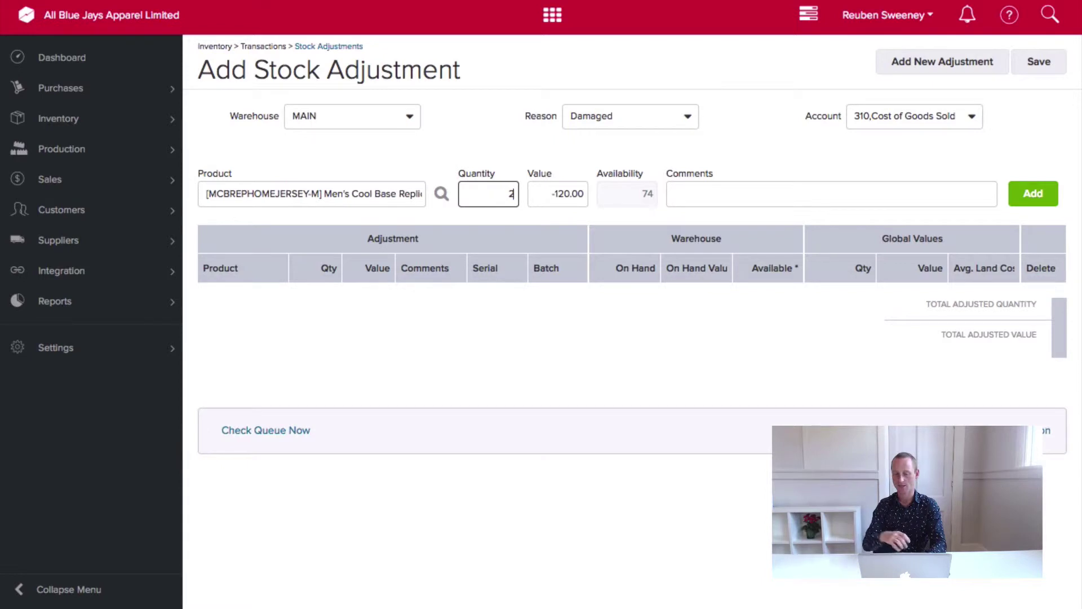
{"action": "left_click", "coordinate": [516, 167]}
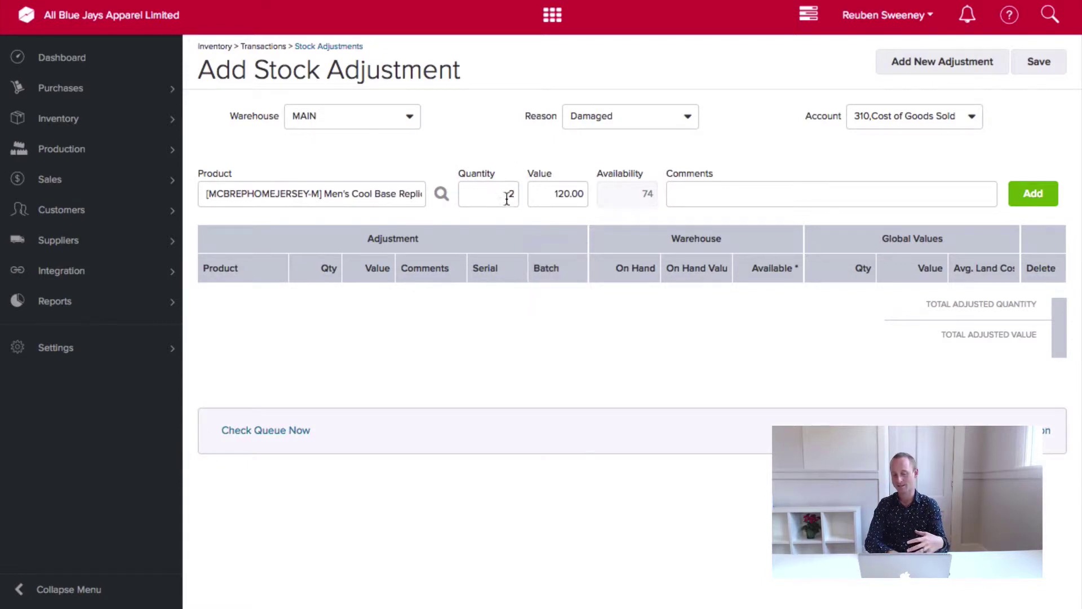
Step: Correct the quantity to -2, giving value -120.00, and keep Damaged as the reason
{"action": "double_click", "coordinate": [509, 200]}
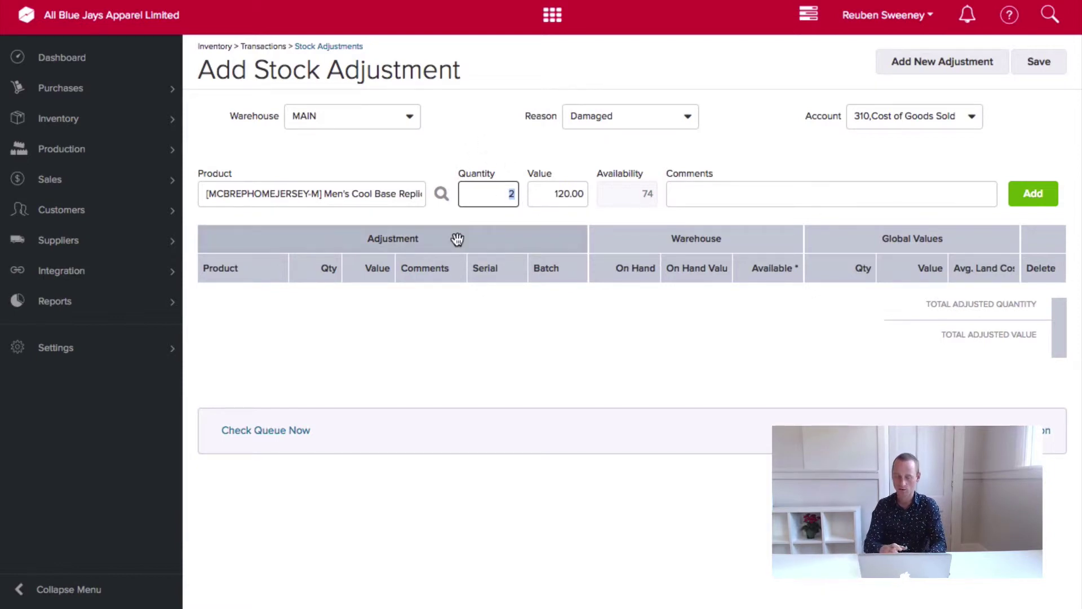
{"action": "key", "text": "BackSpace"}
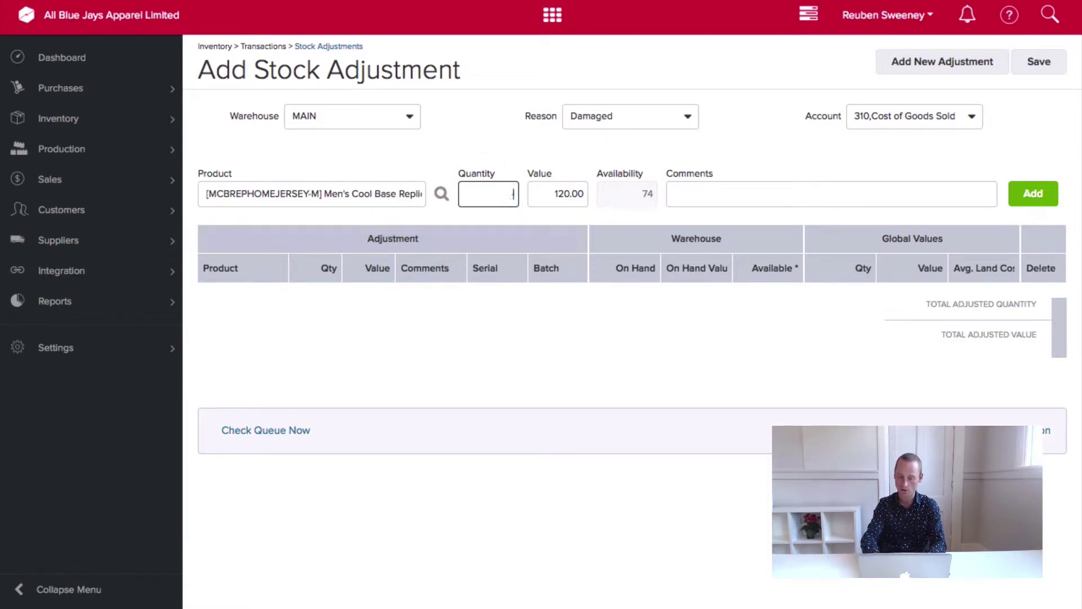
{"action": "type", "text": "-2"}
{"action": "key", "text": "Tab"}
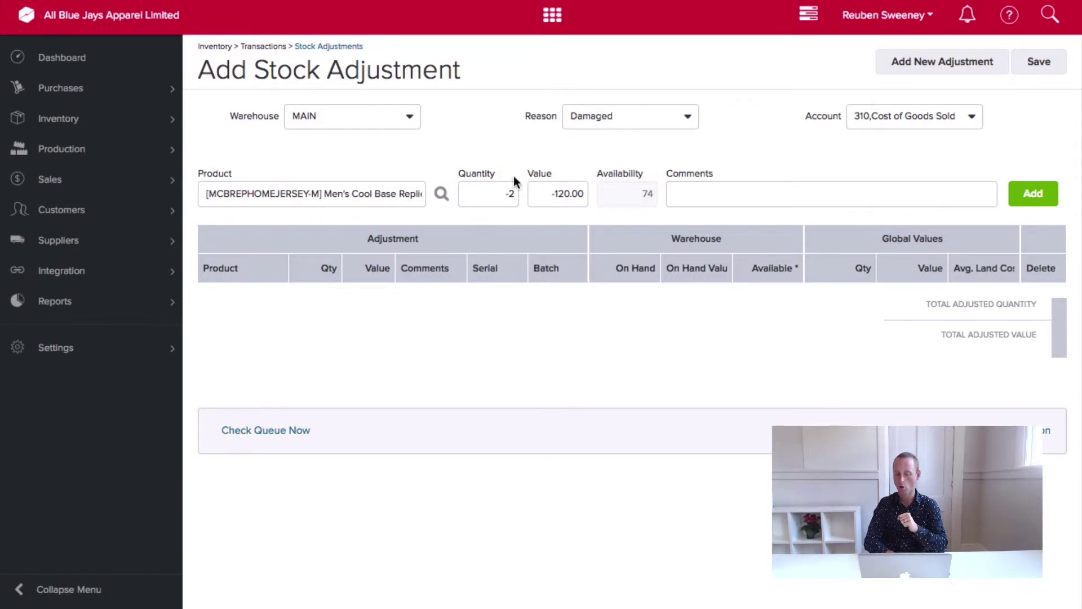
{"action": "left_click", "coordinate": [614, 119]}
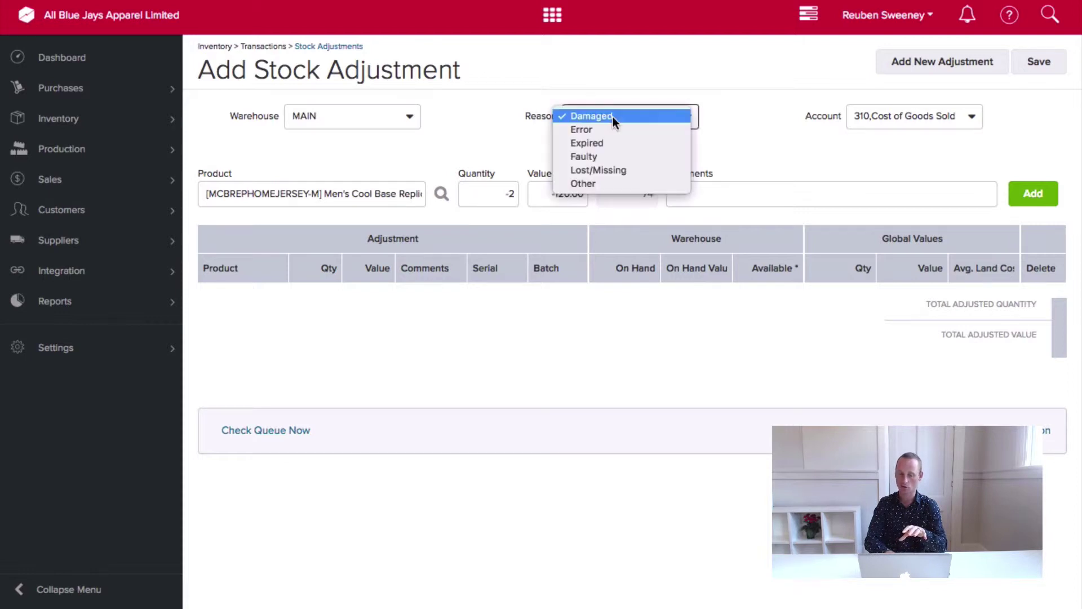
{"action": "left_click", "coordinate": [534, 135]}
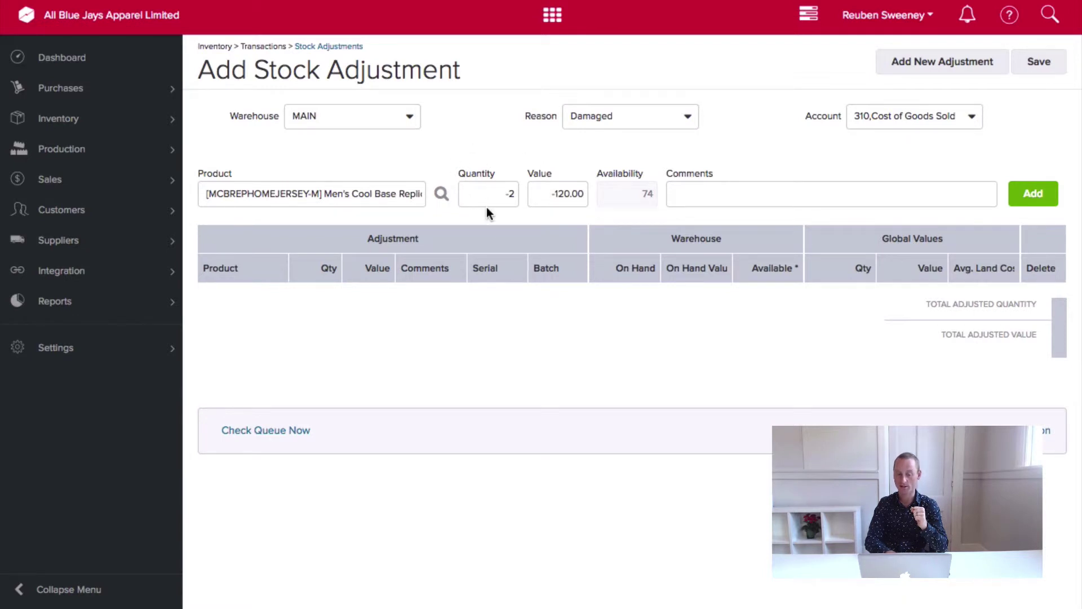
Step: Check the -2 quantity, -120.00 value and 74 available, then add the line with comment 'Water damage'
{"action": "left_click", "coordinate": [540, 193]}
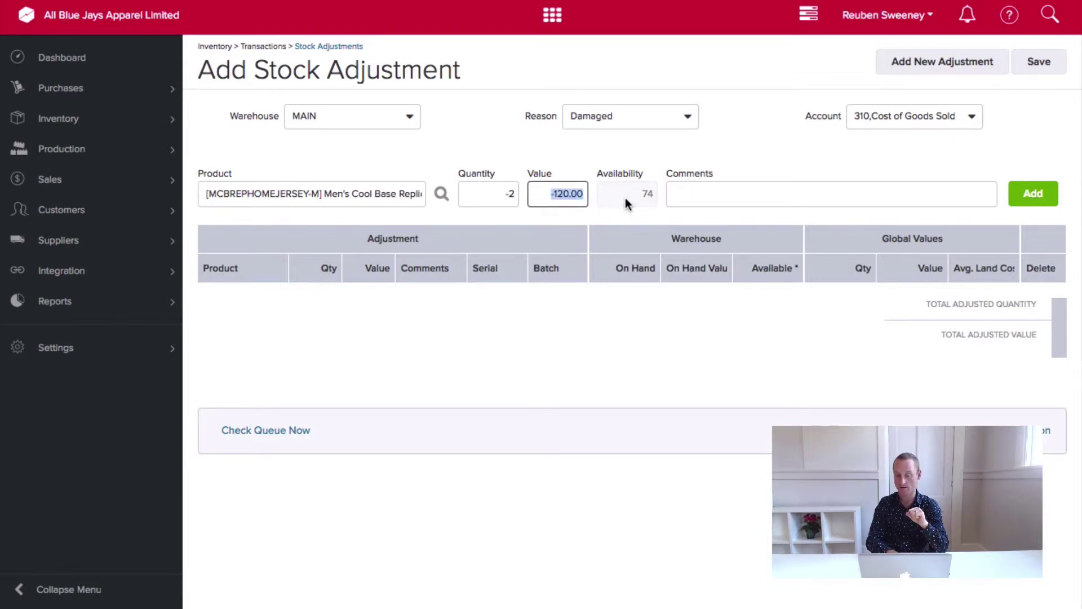
{"action": "left_click", "coordinate": [586, 151]}
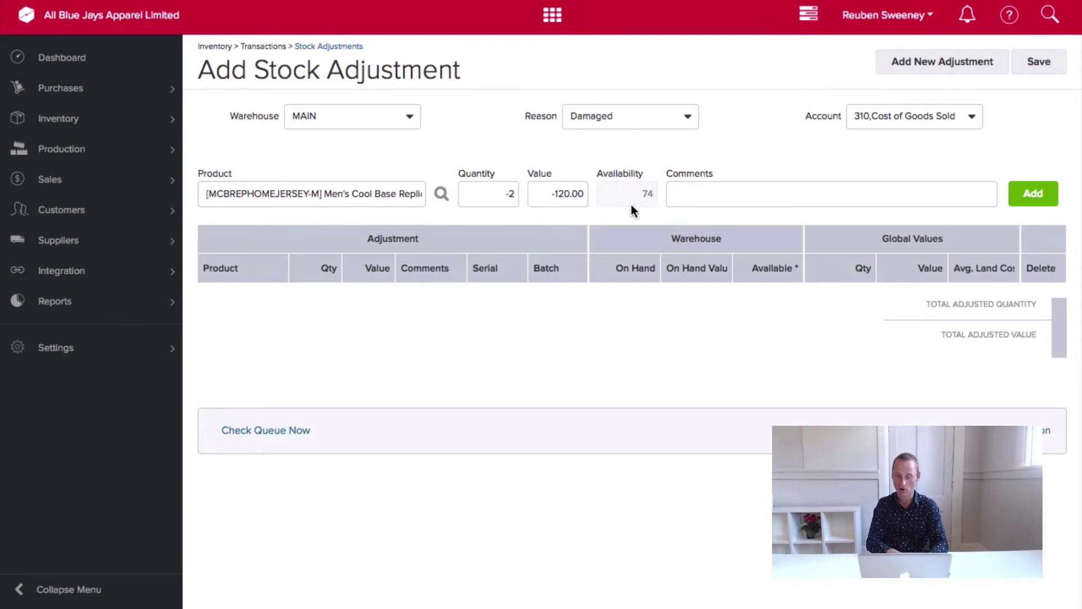
{"action": "double_click", "coordinate": [506, 194]}
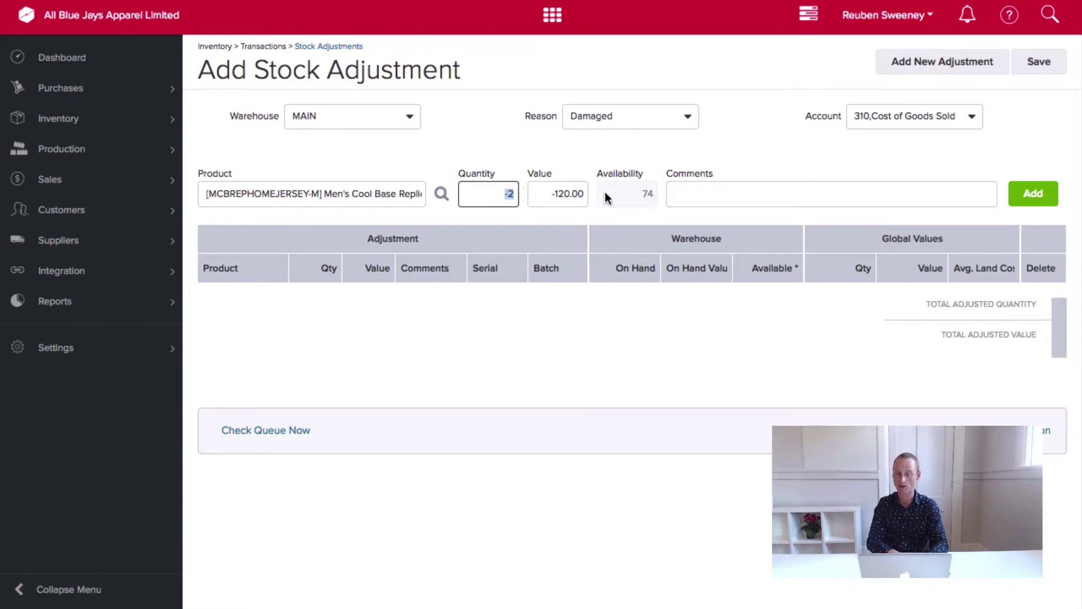
{"action": "left_click_drag", "start_coordinate": [636, 191], "coordinate": [655, 196]}
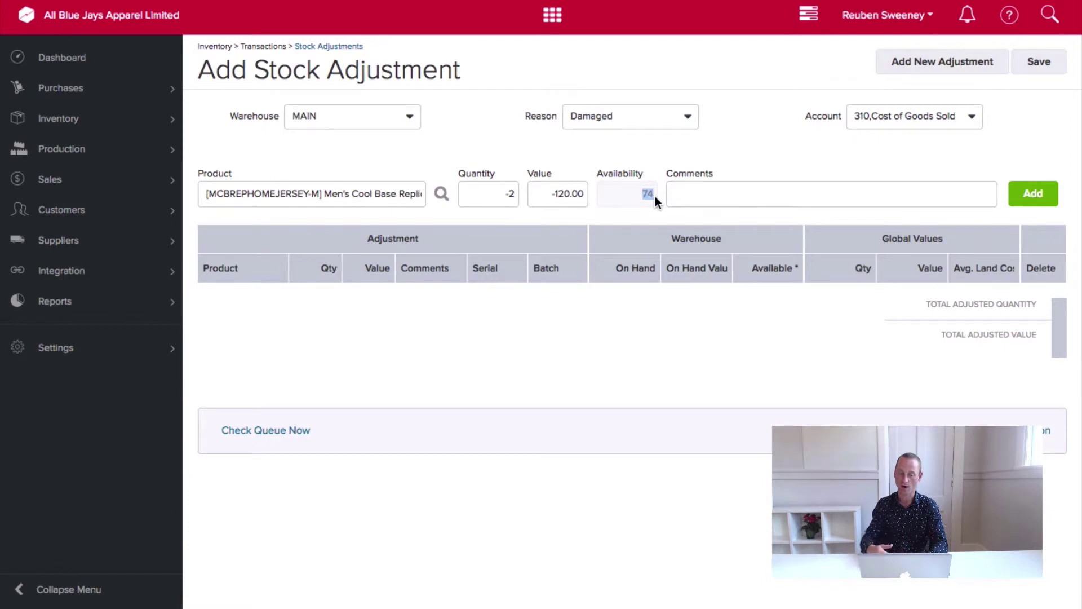
{"action": "left_click", "coordinate": [705, 192]}
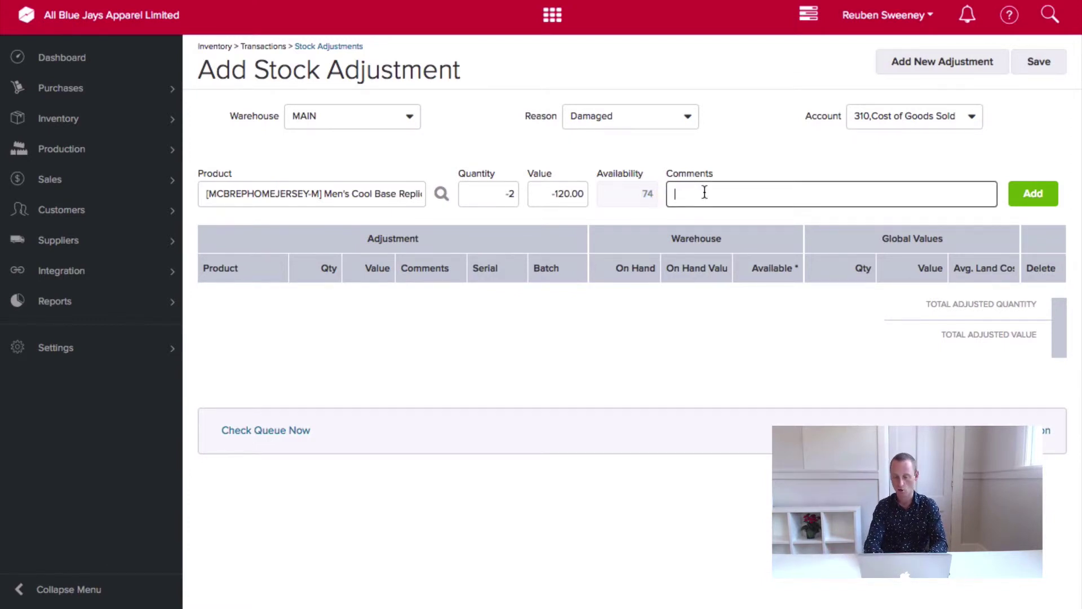
{"action": "type", "text": "Water damage"}
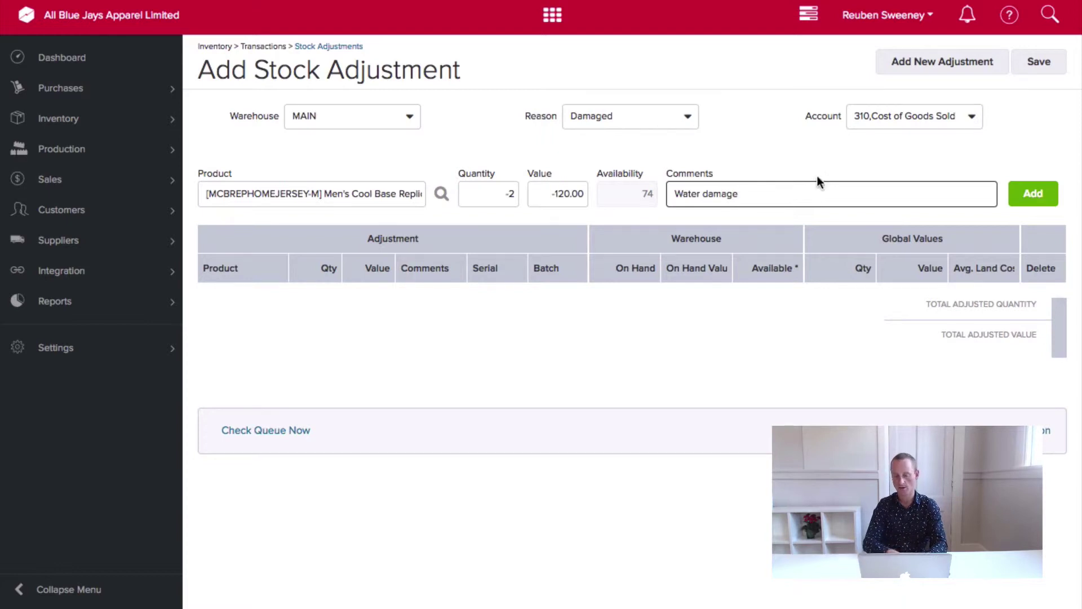
{"action": "left_click", "coordinate": [1045, 194]}
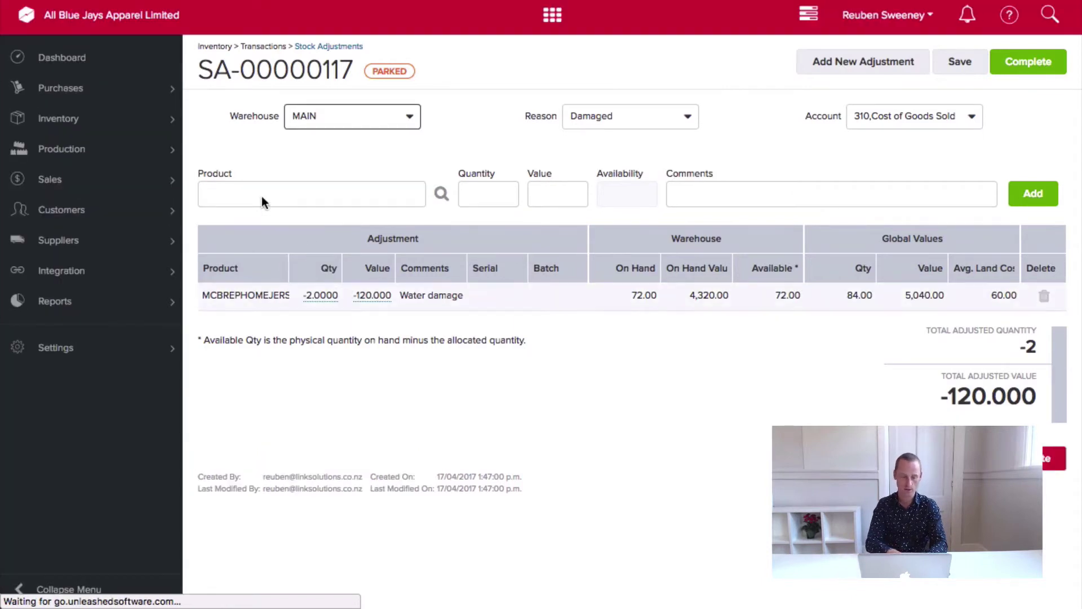
Step: Add a MCBREPALTJERSEY-XL line of -4 units (-240.00) commented 'Water damage'
{"action": "left_click", "coordinate": [261, 196]}
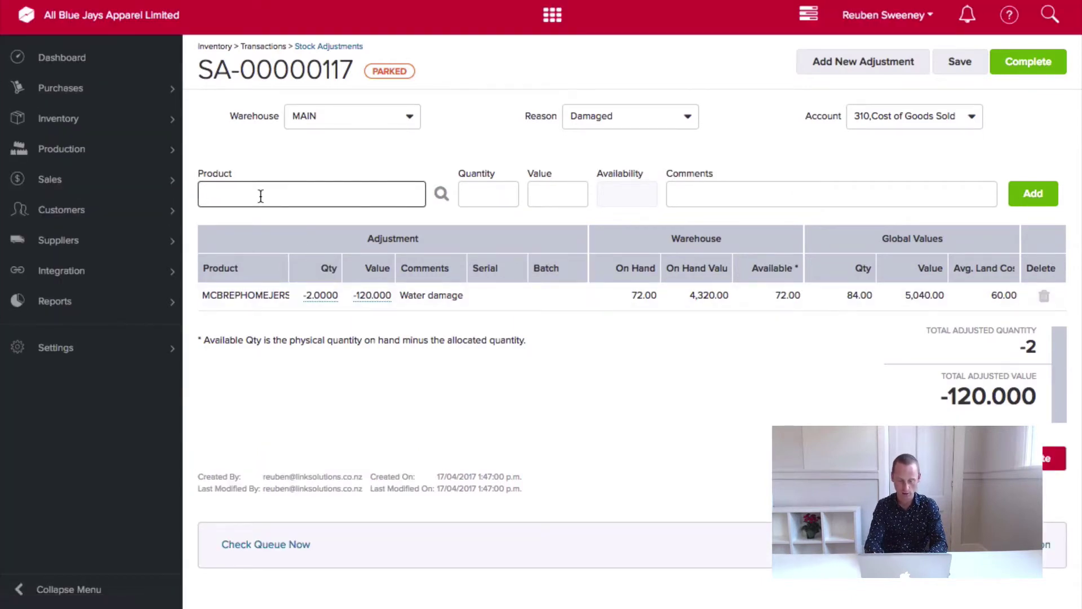
{"action": "type", "text": "large"}
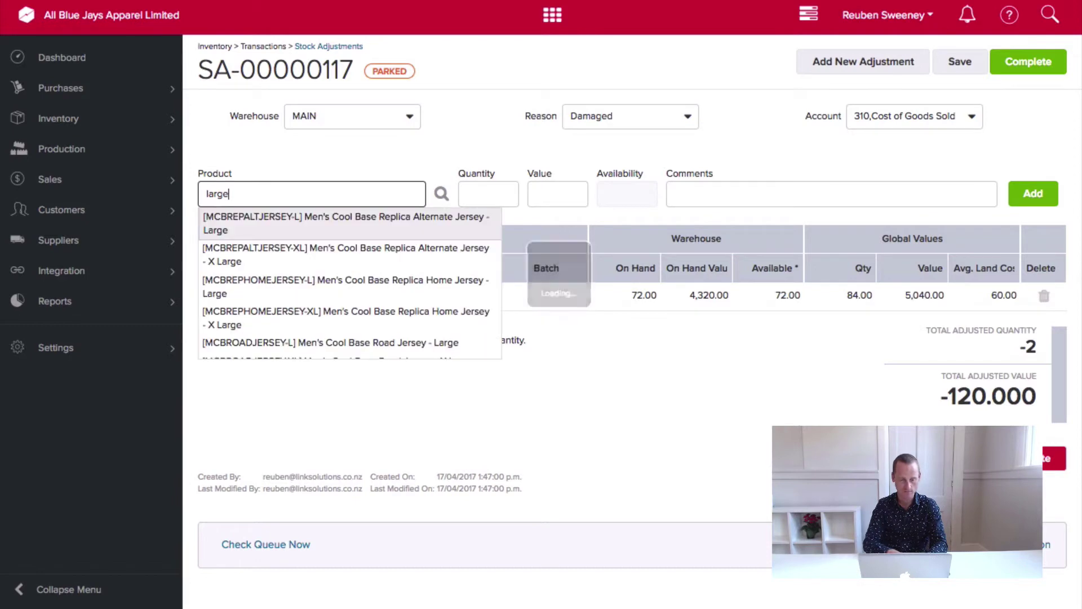
{"action": "left_click", "coordinate": [278, 260]}
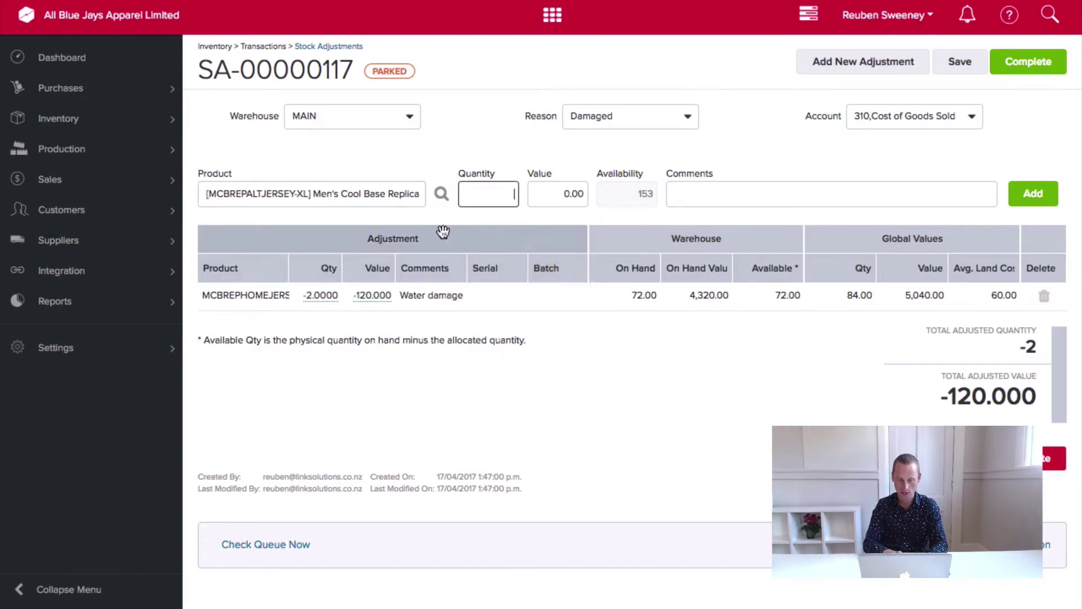
{"action": "type", "text": "-4"}
{"action": "key", "text": "Tab"}
{"action": "key", "text": "Tab"}
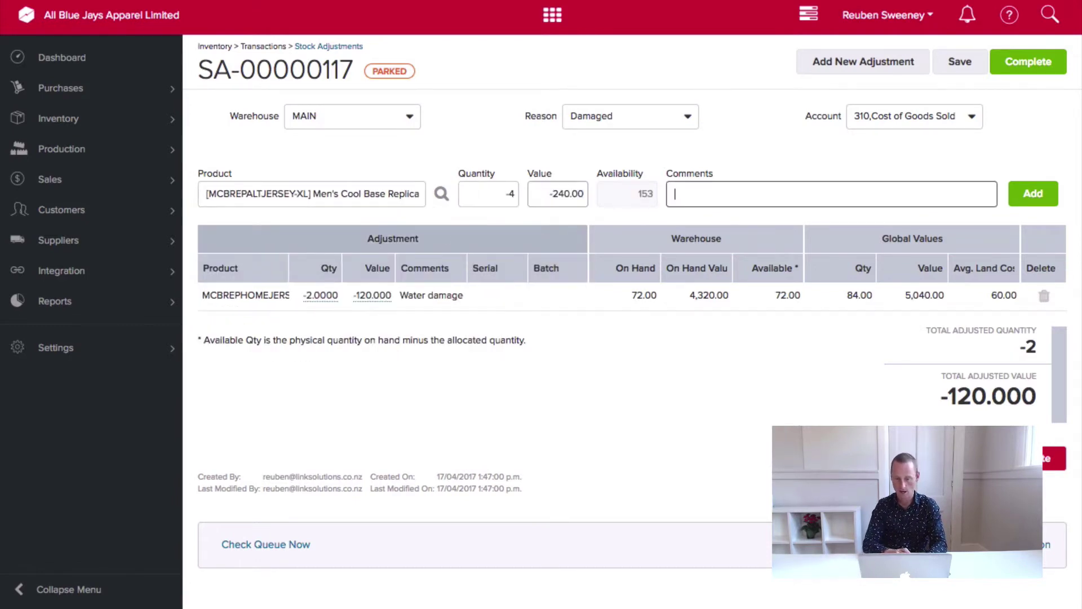
{"action": "type", "text": "damage"}
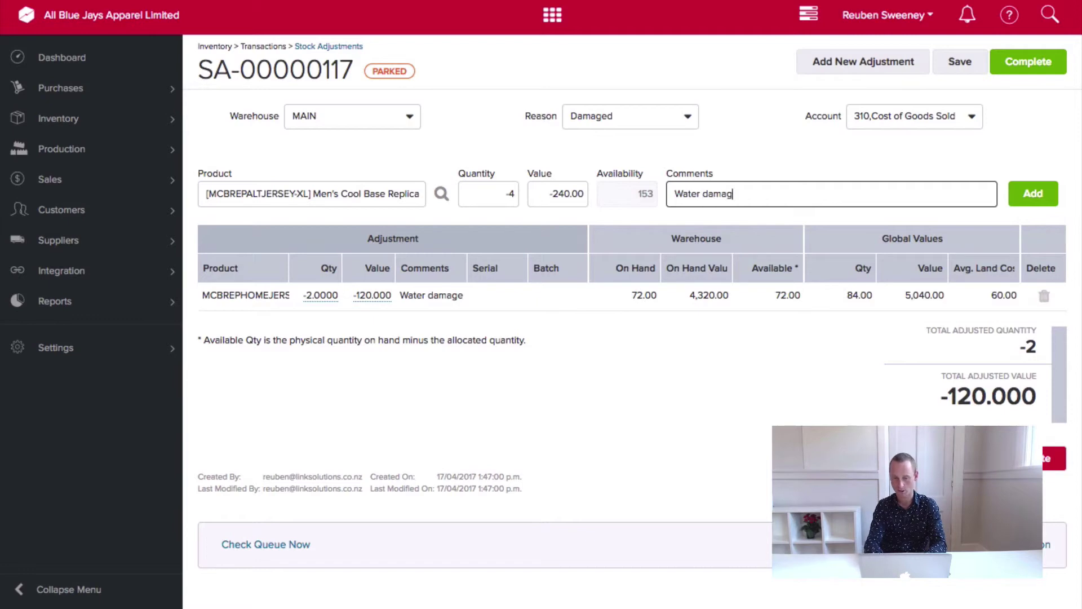
{"action": "left_click", "coordinate": [1034, 197]}
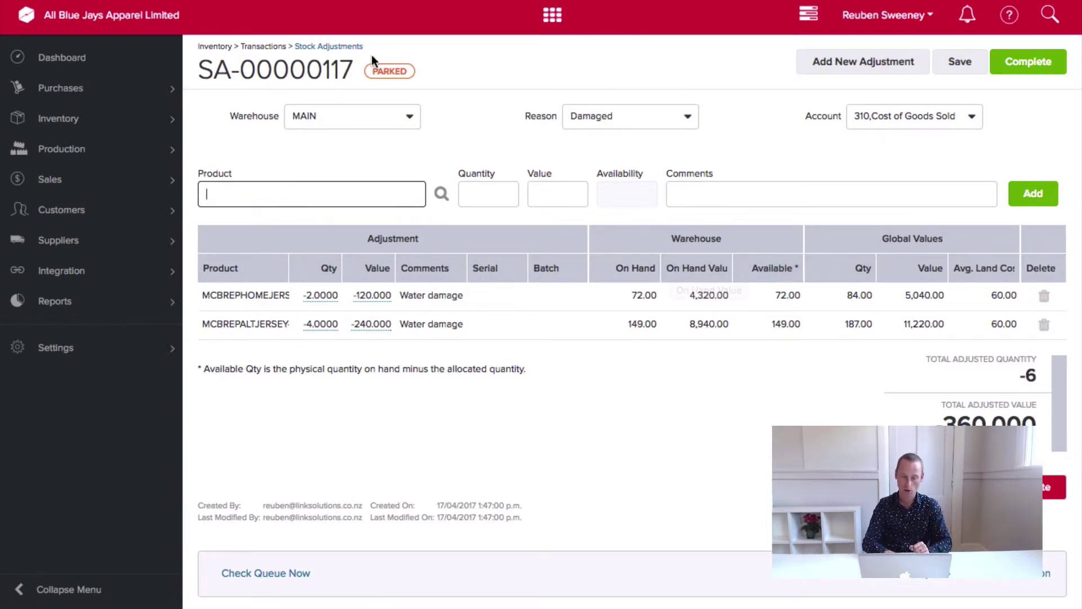
{"action": "left_click_drag", "start_coordinate": [350, 67], "coordinate": [201, 68]}
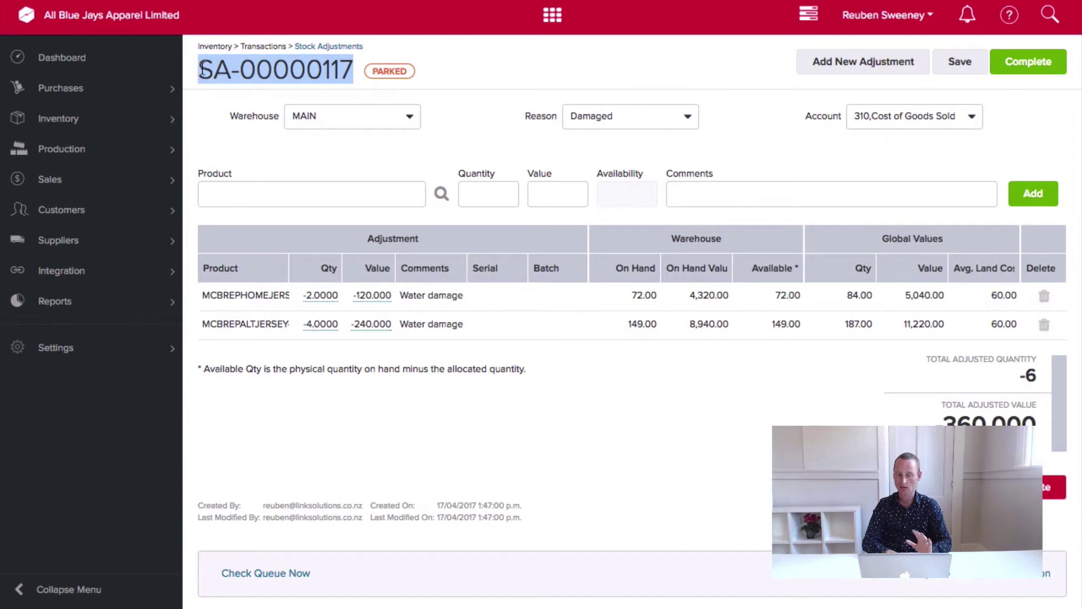
{"action": "left_click", "coordinate": [202, 73]}
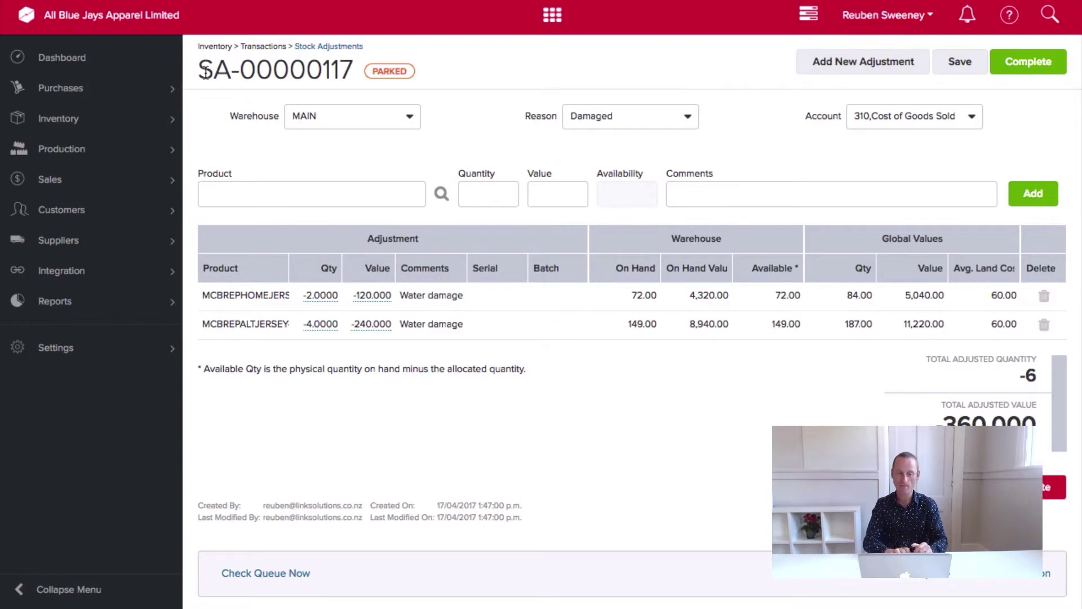
{"action": "left_click_drag", "start_coordinate": [201, 73], "coordinate": [355, 69]}
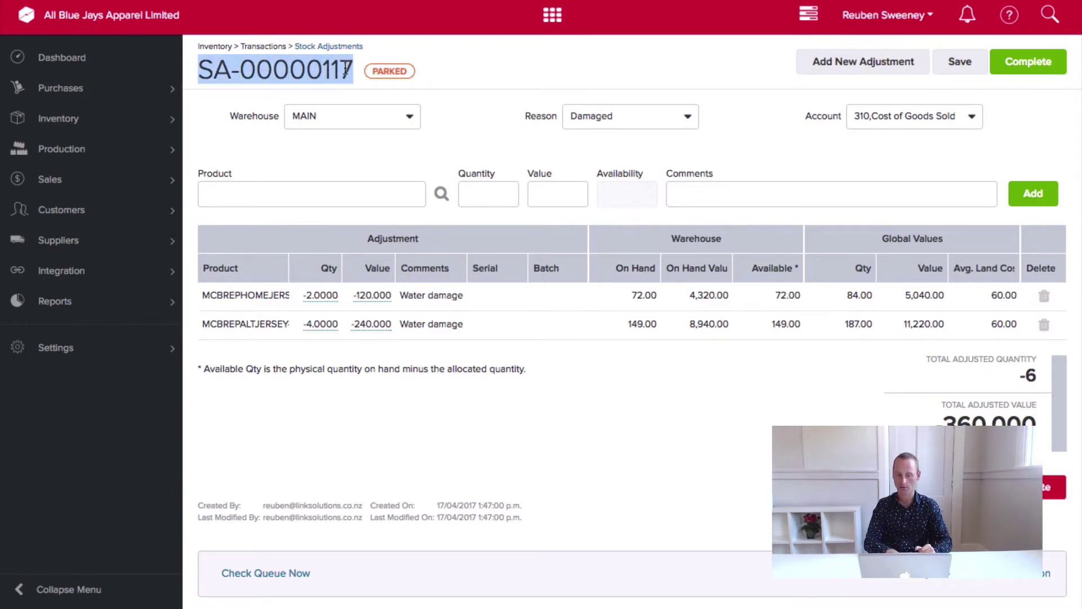
{"action": "left_click", "coordinate": [210, 90]}
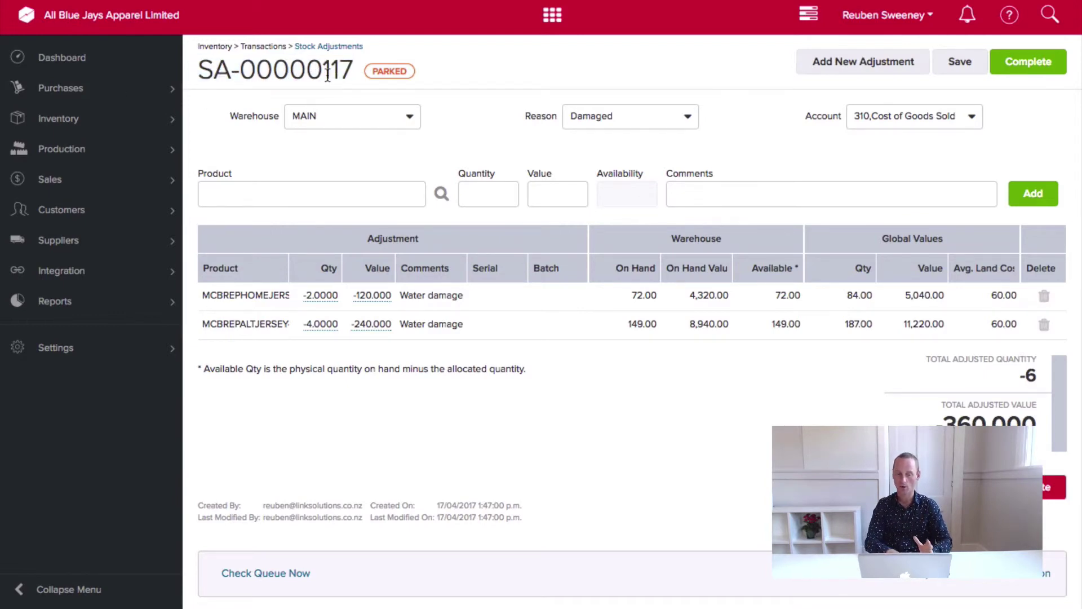
{"action": "left_click_drag", "start_coordinate": [325, 66], "coordinate": [204, 80]}
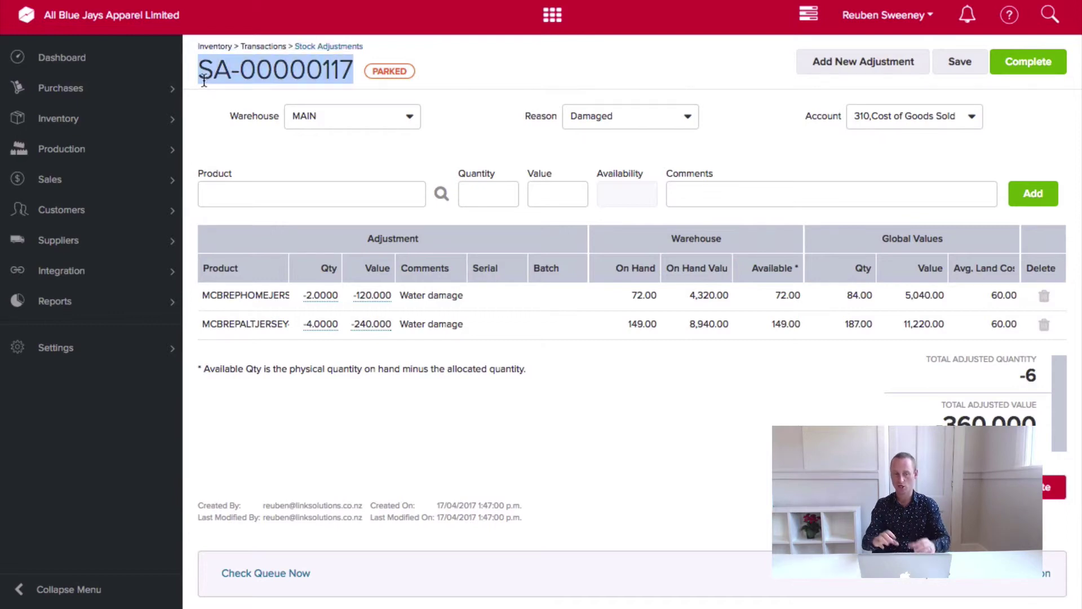
{"action": "left_click", "coordinate": [482, 111]}
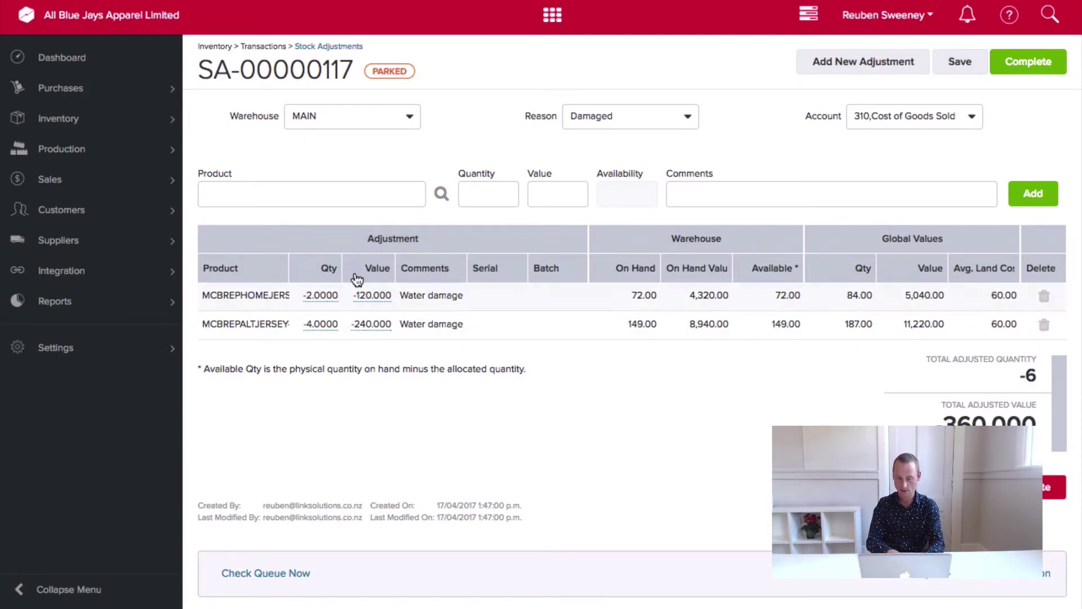
Step: Add a +2 line for MCBREPHOMEJERSEY-SM, valued 120, with comment 'Found in salespersons car'
{"action": "left_click", "coordinate": [274, 199]}
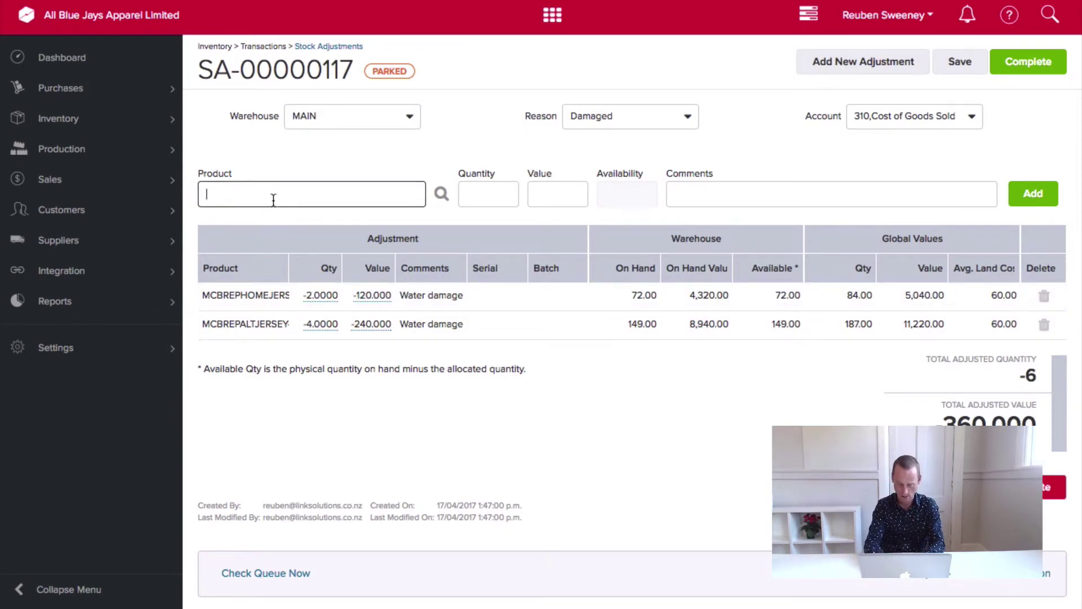
{"action": "type", "text": "small"}
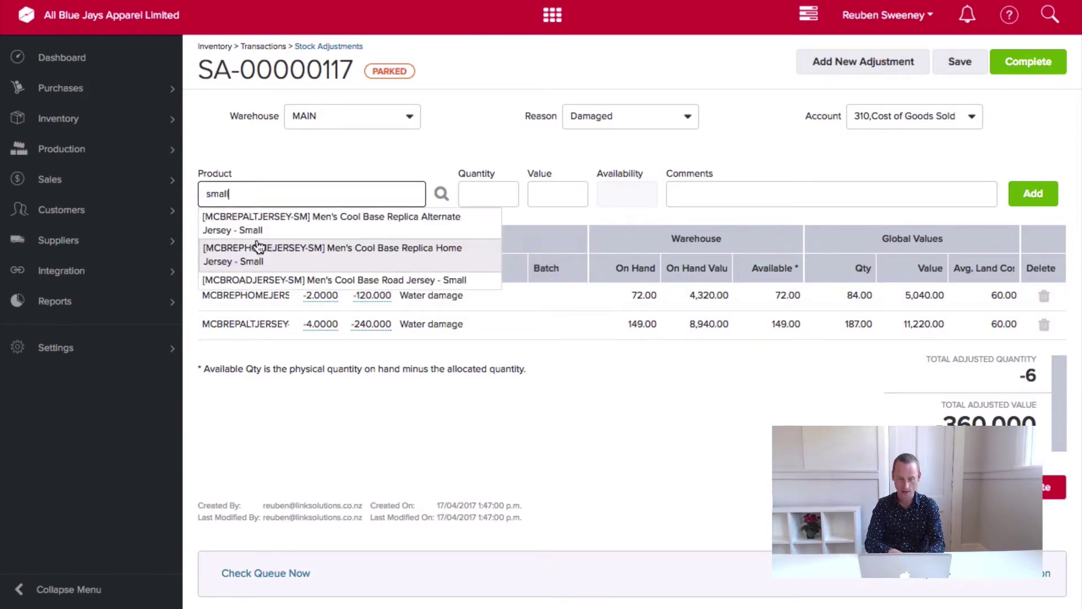
{"action": "left_click", "coordinate": [243, 256]}
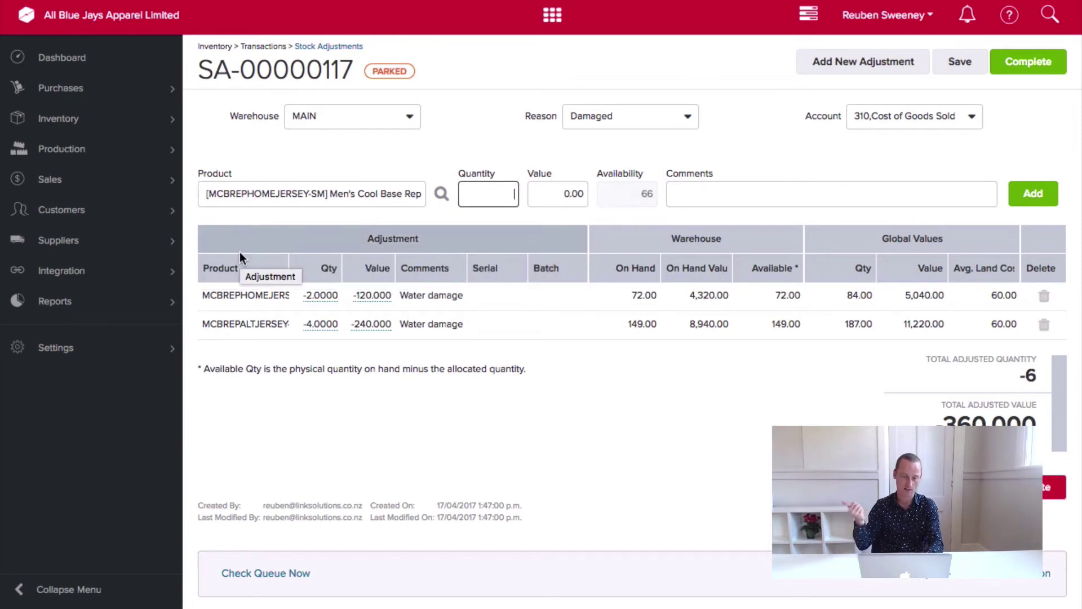
{"action": "type", "text": "2"}
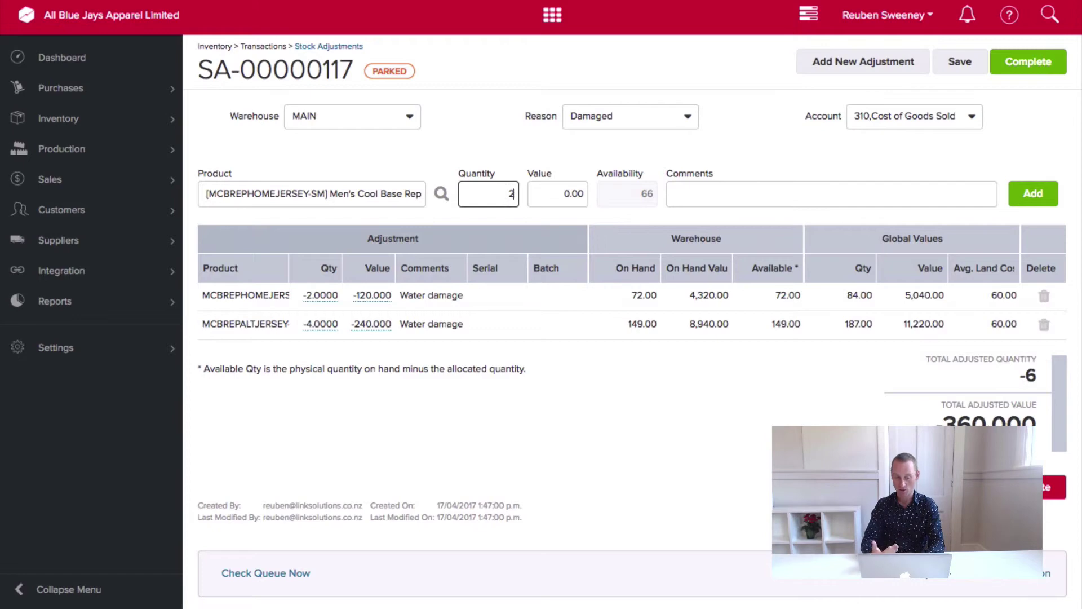
{"action": "key", "text": "Tab"}
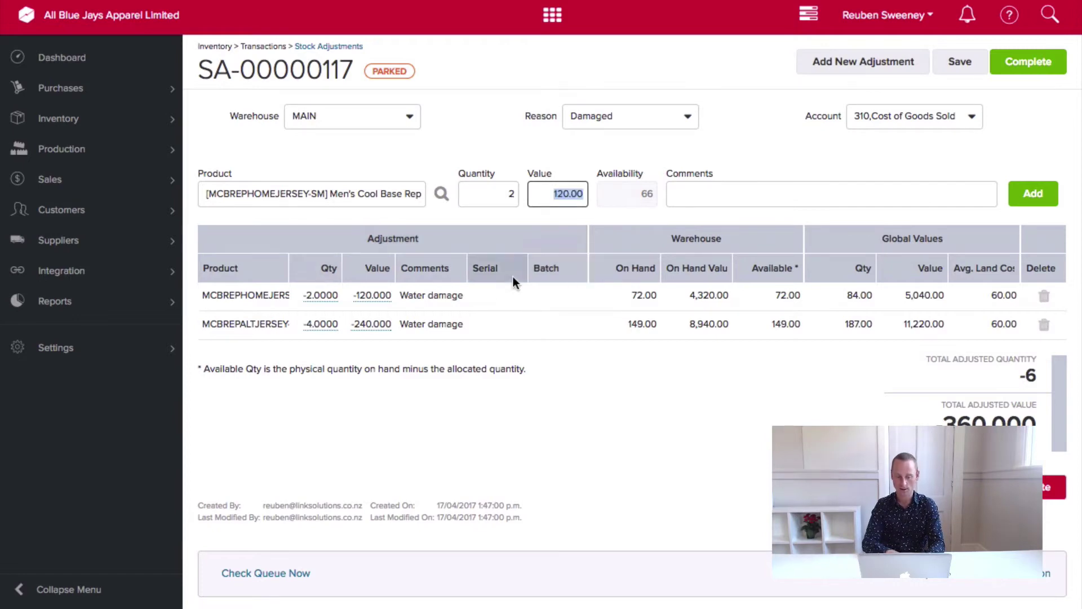
{"action": "left_click", "coordinate": [712, 191]}
{"action": "type", "text": "Found under "}
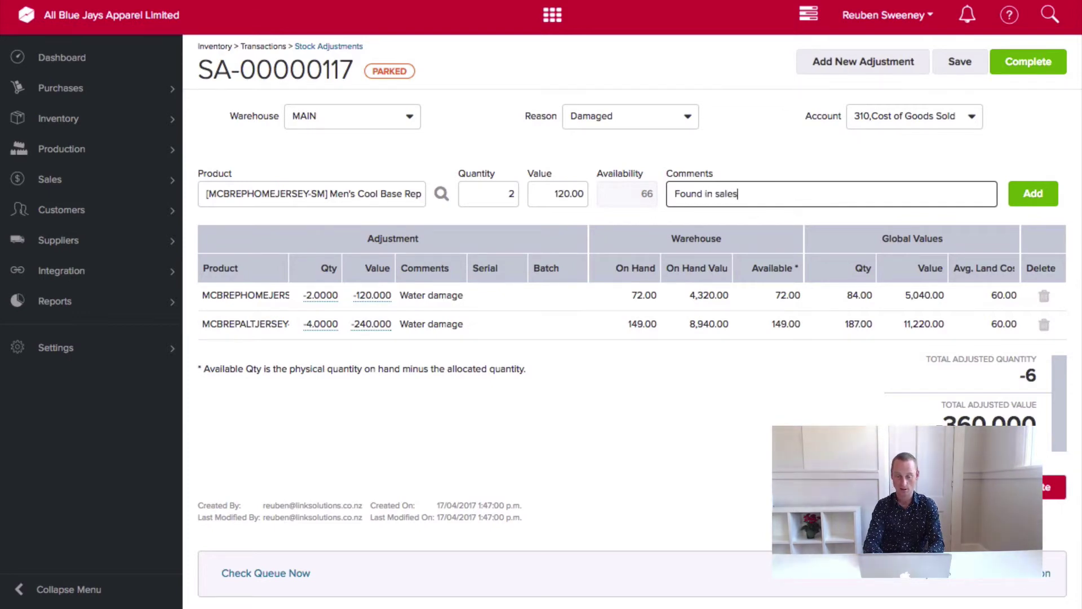
{"action": "type", "text": "spersons car"}
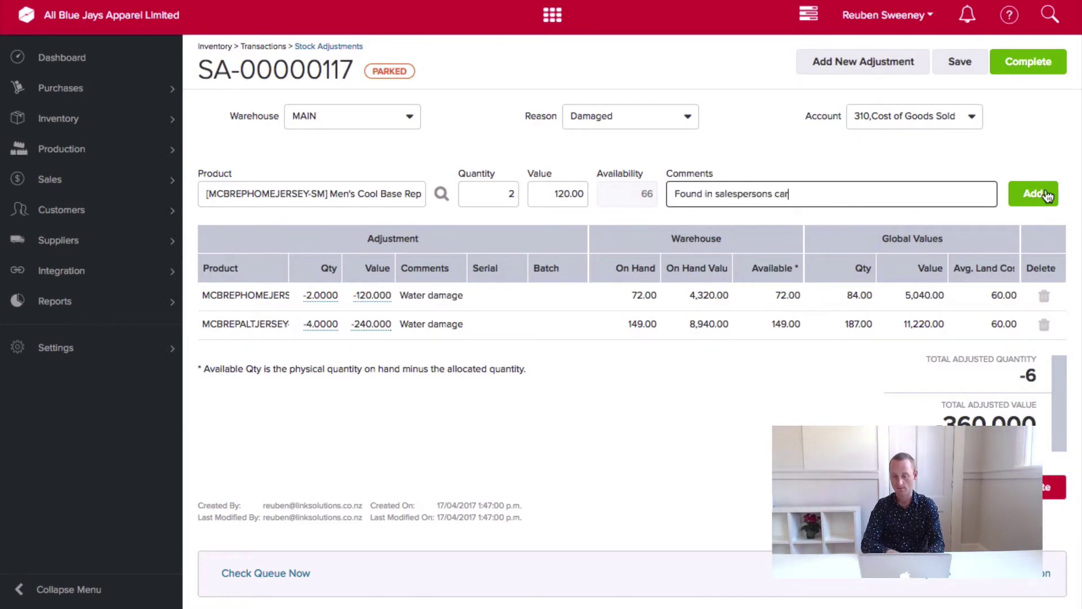
{"action": "left_click", "coordinate": [1034, 193]}
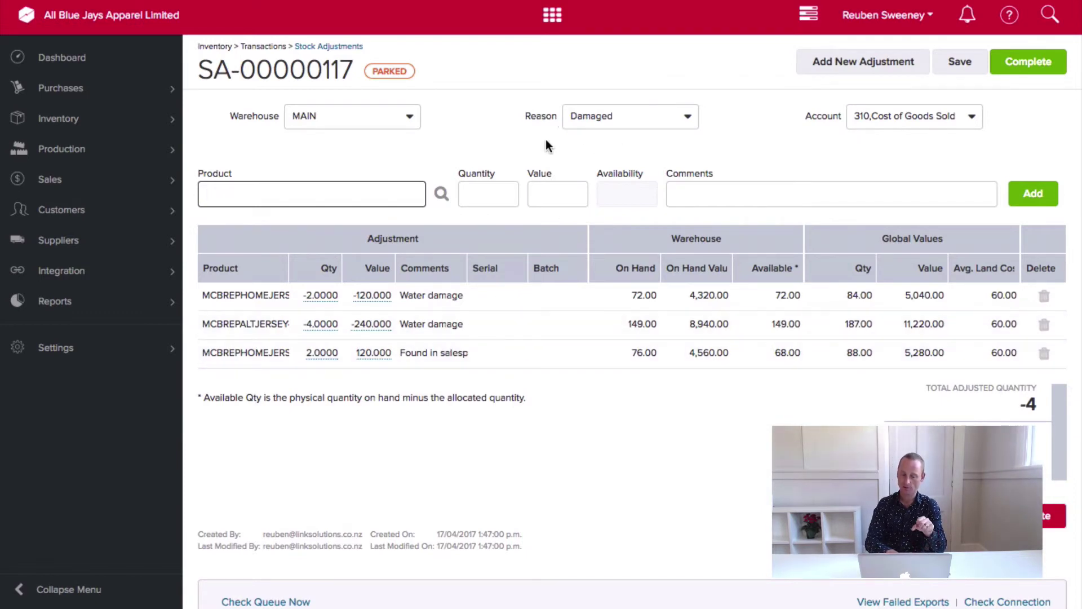
{"action": "left_click", "coordinate": [597, 121]}
{"action": "left_click", "coordinate": [596, 117]}
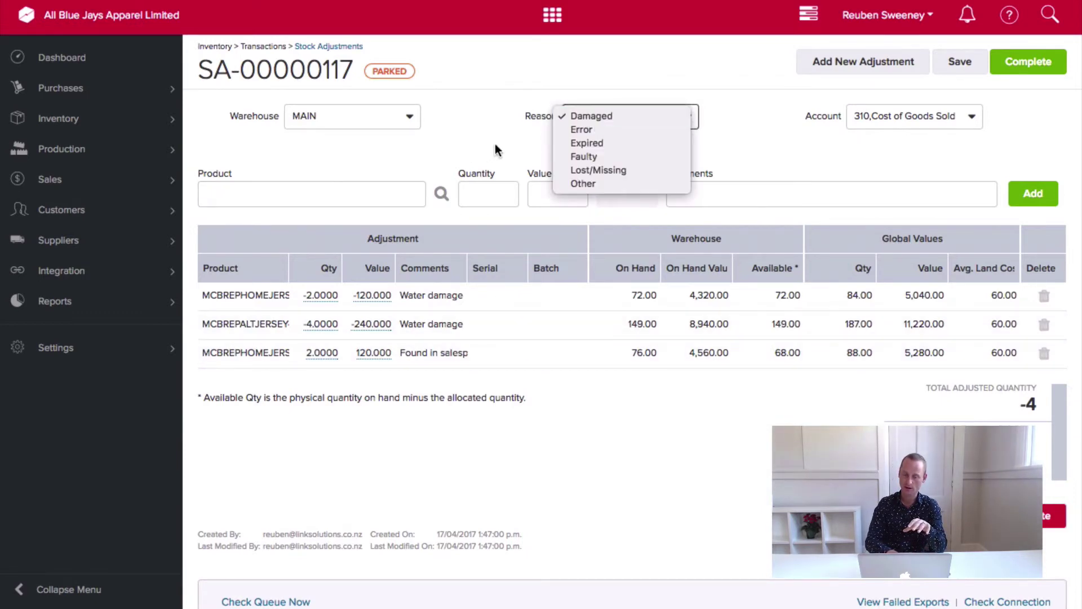
{"action": "left_click", "coordinate": [577, 116]}
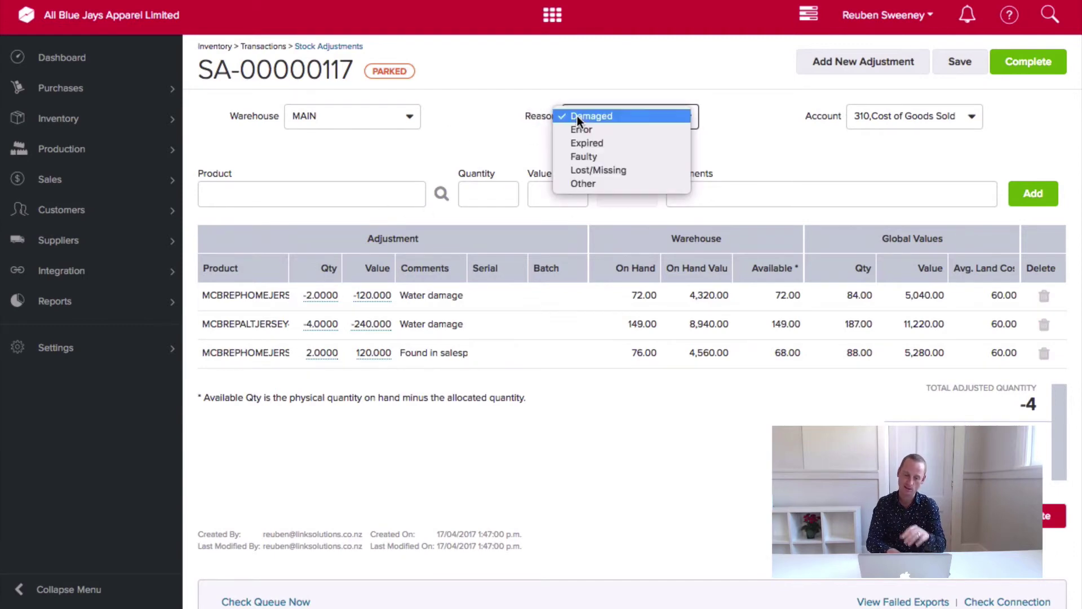
{"action": "left_click", "coordinate": [510, 140]}
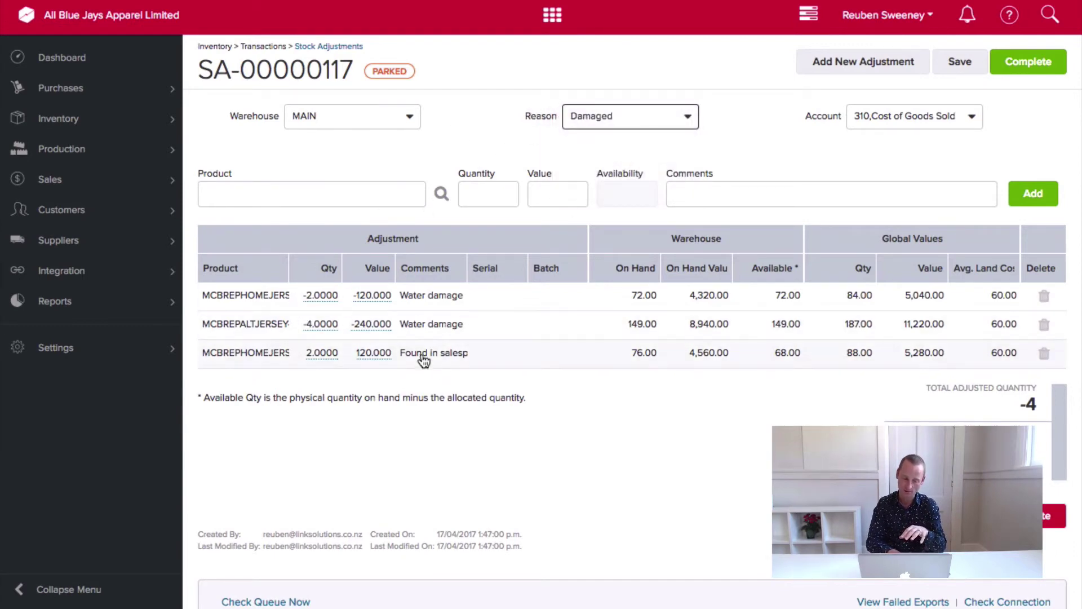
{"action": "left_click", "coordinate": [589, 111]}
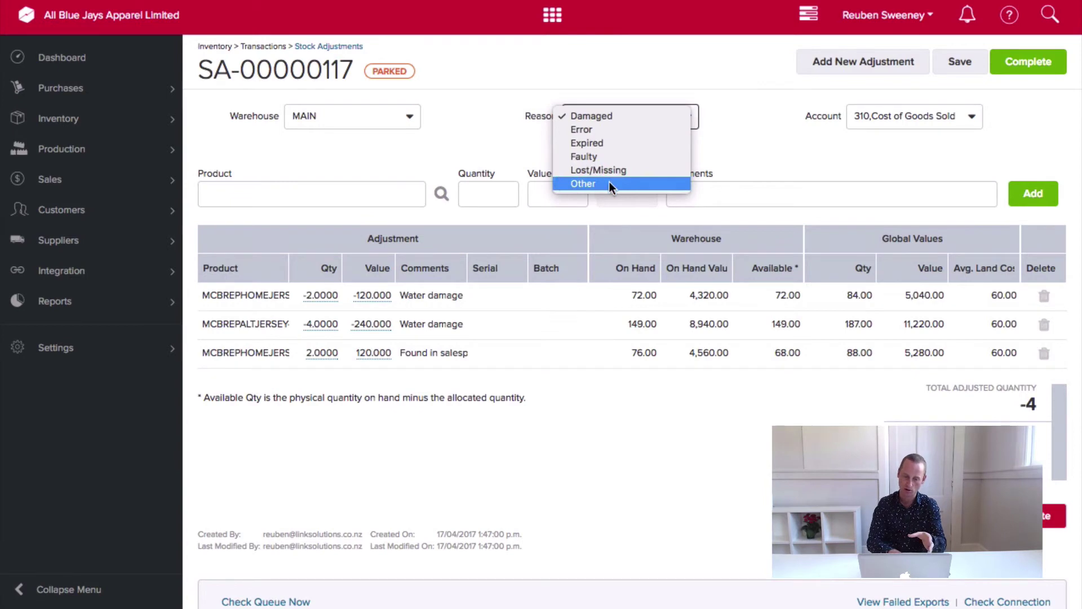
{"action": "left_click", "coordinate": [491, 149]}
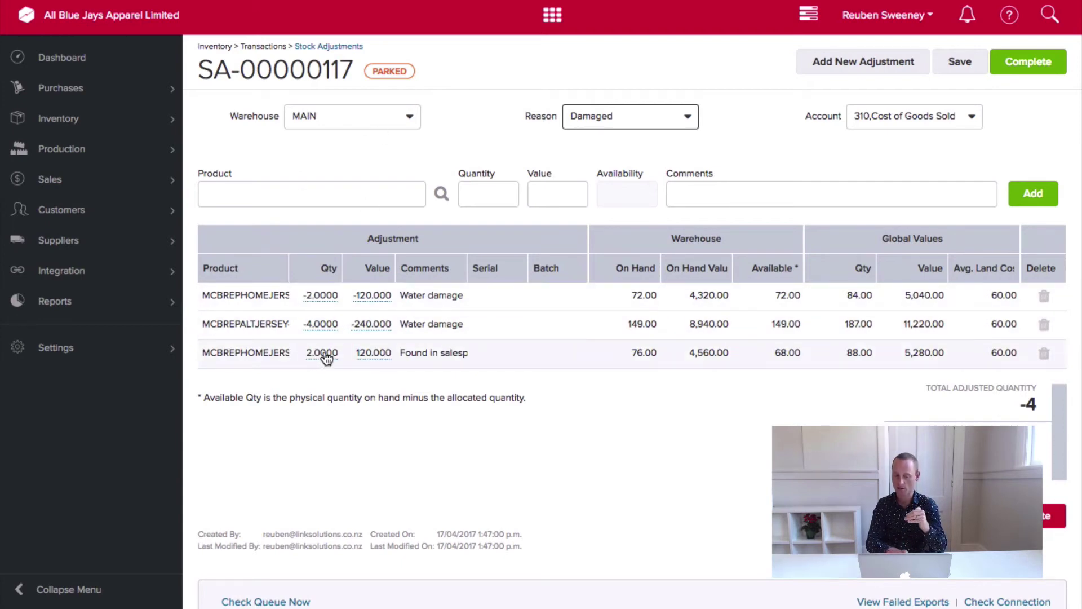
{"action": "left_click", "coordinate": [777, 149]}
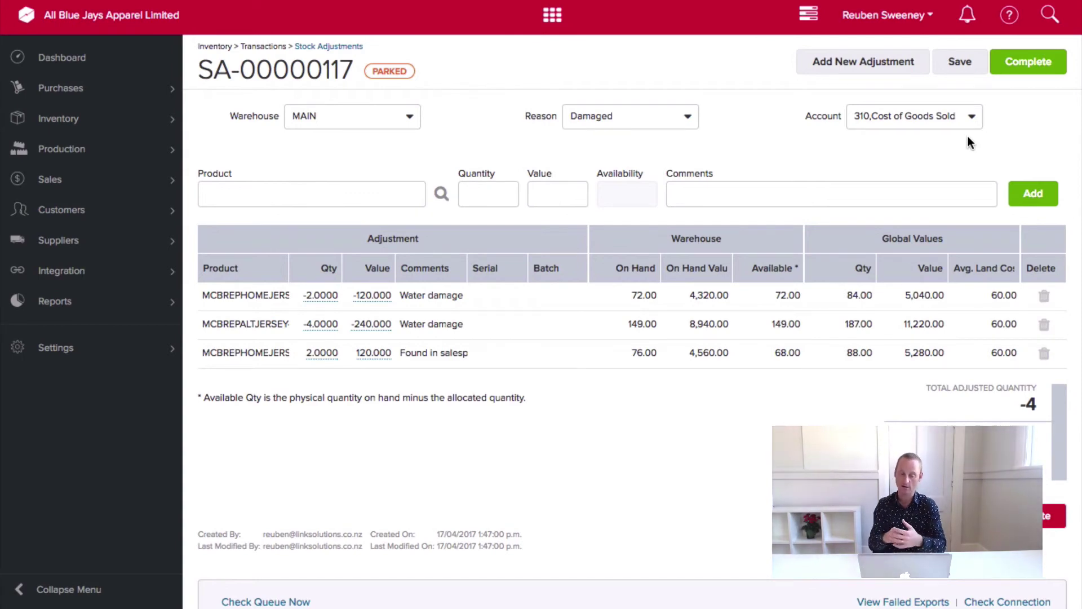
Step: Save SA-00000117 as parked and return to the Stock Adjustments list under Inventory > Transactions
{"action": "left_click", "coordinate": [970, 68]}
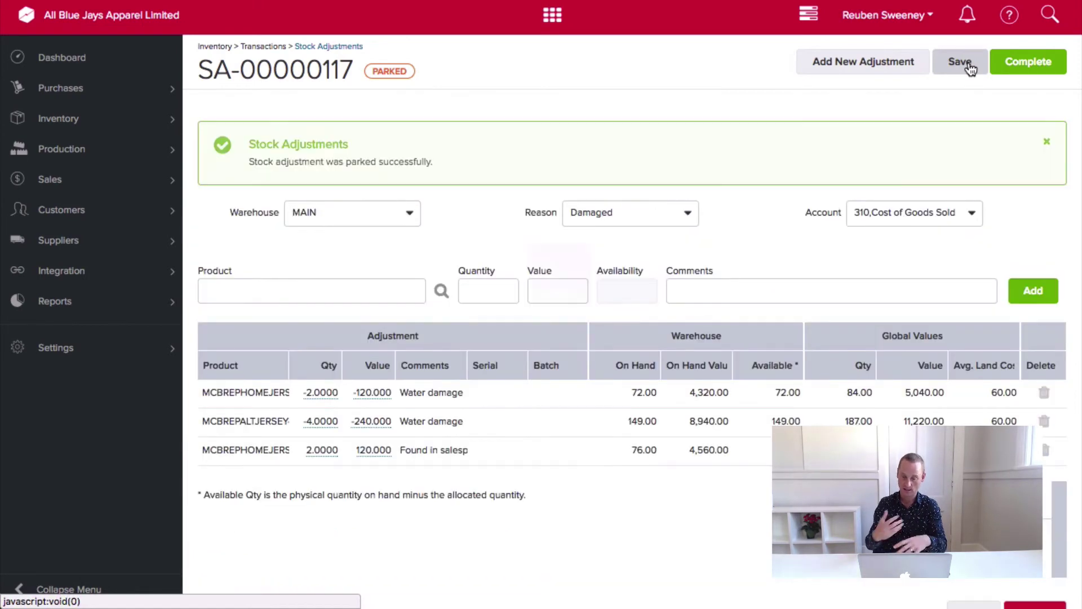
{"action": "left_click", "coordinate": [81, 127]}
{"action": "left_click", "coordinate": [51, 154]}
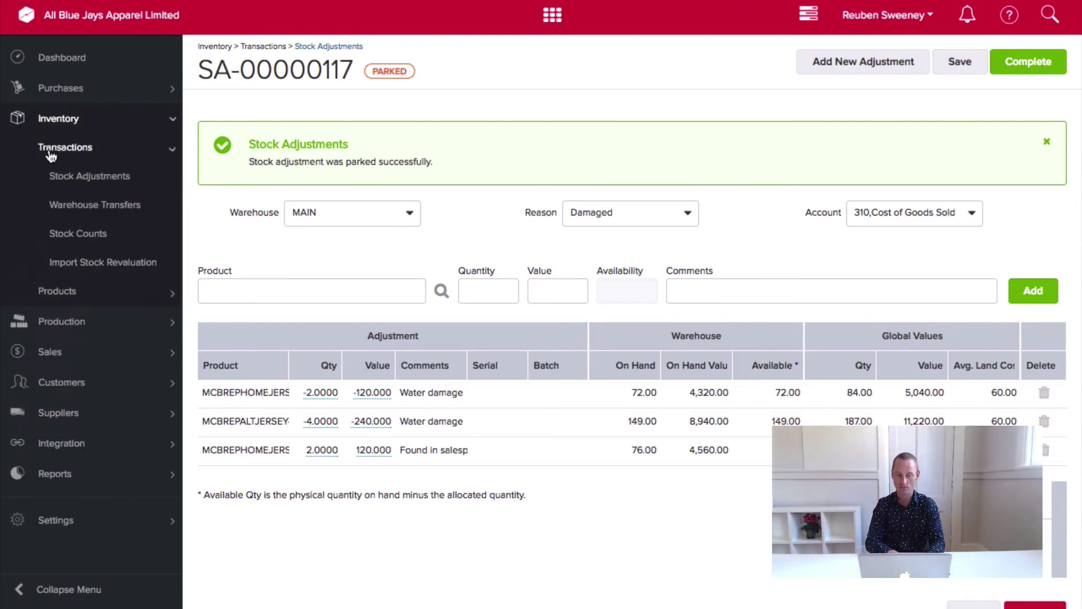
{"action": "left_click", "coordinate": [74, 182]}
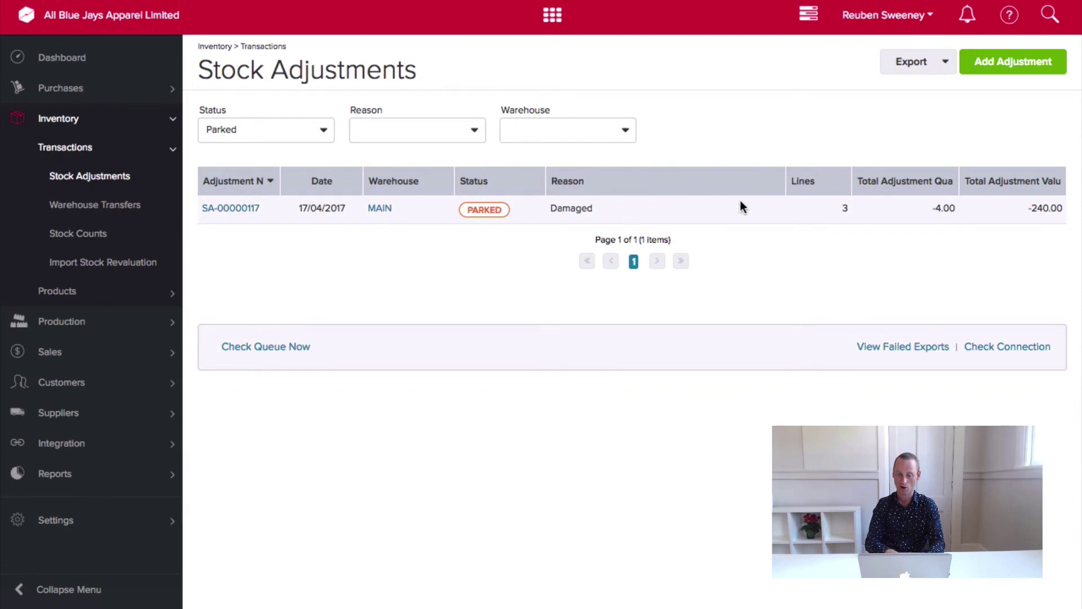
Step: Open SA-00000117 from the Stock Adjustments list
{"action": "left_click", "coordinate": [239, 213]}
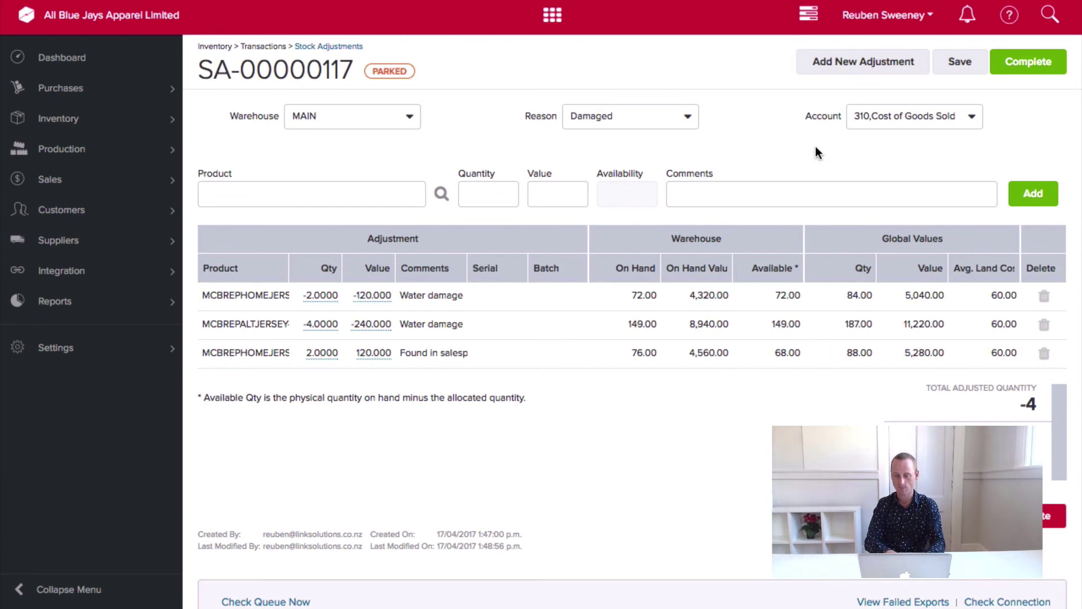
Step: Complete stock adjustment SA-00000117 with its three jersey lines totalling -4
{"action": "left_click", "coordinate": [1025, 66]}
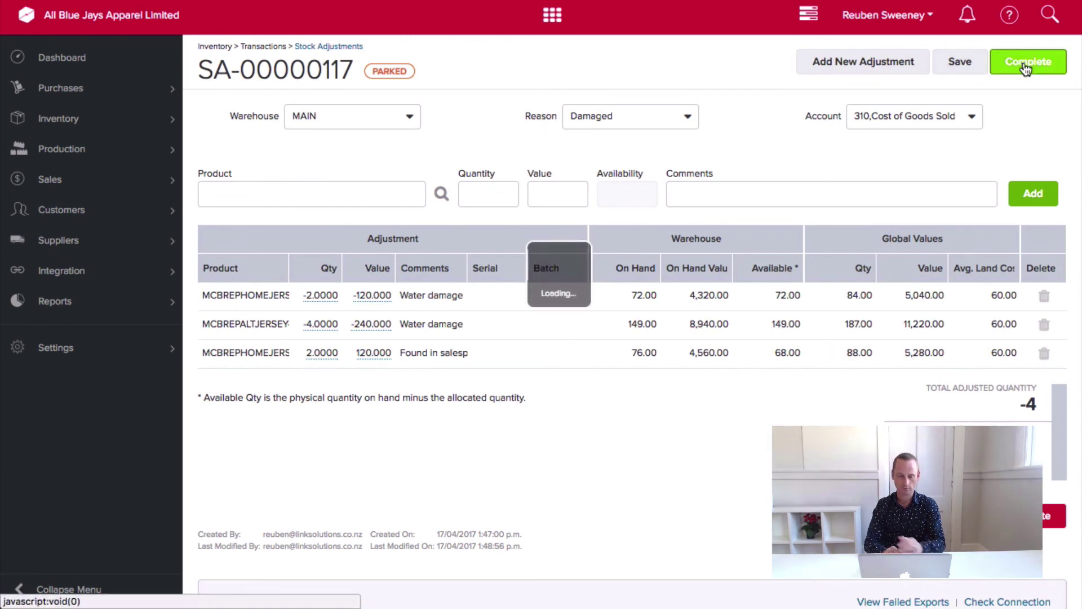